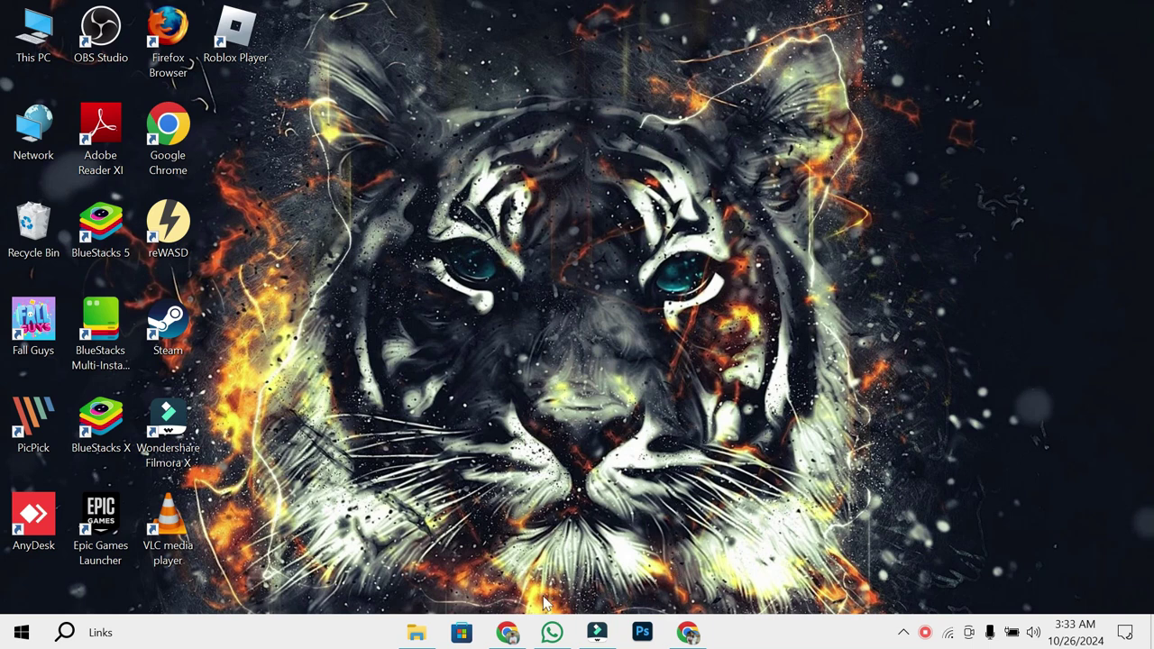
Launch Google Chrome from the taskbar to a blank new tab.
left_click(508, 632)
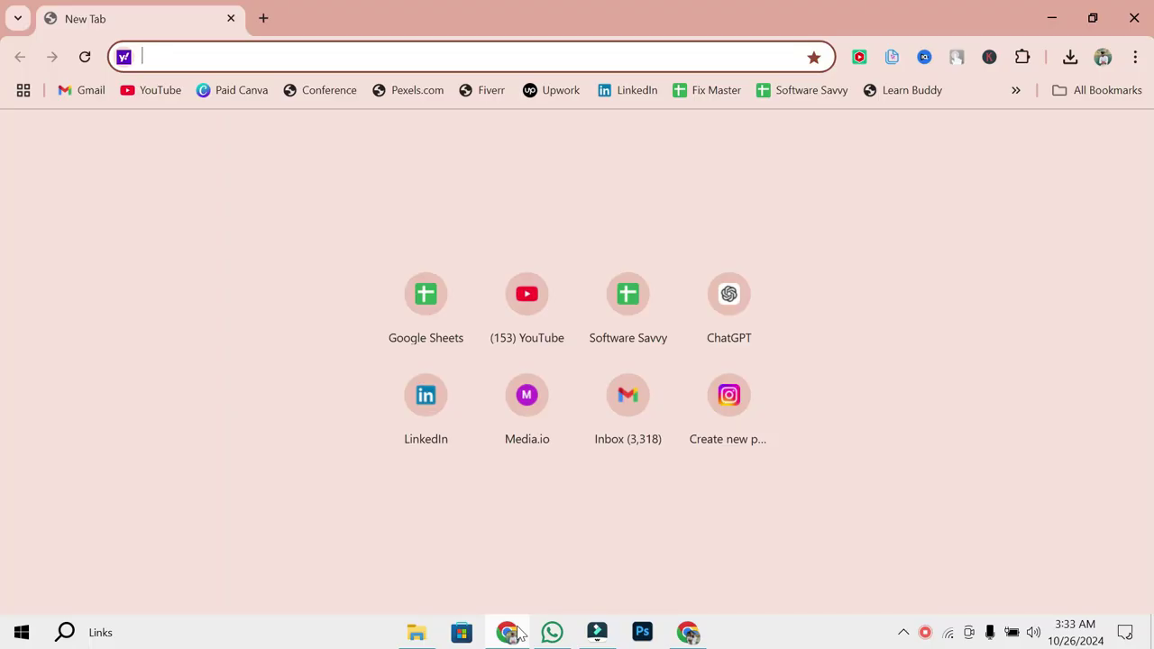
Search for Zoom and sign up to zoom.us using a Google account.
type("zoom")
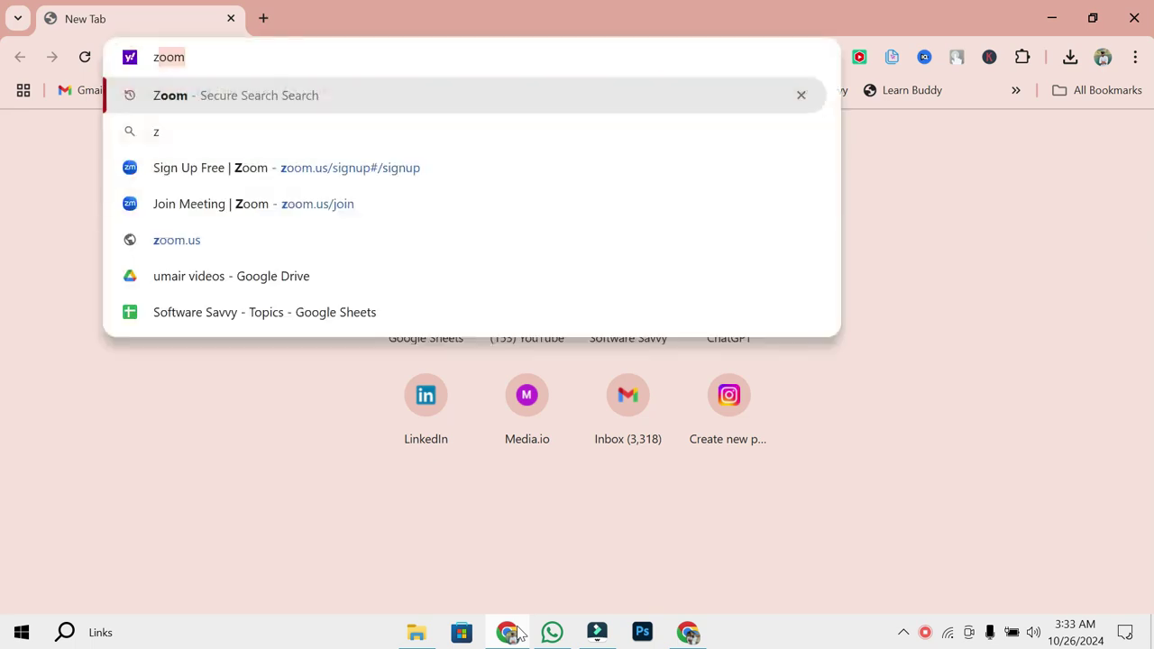
key("Return")
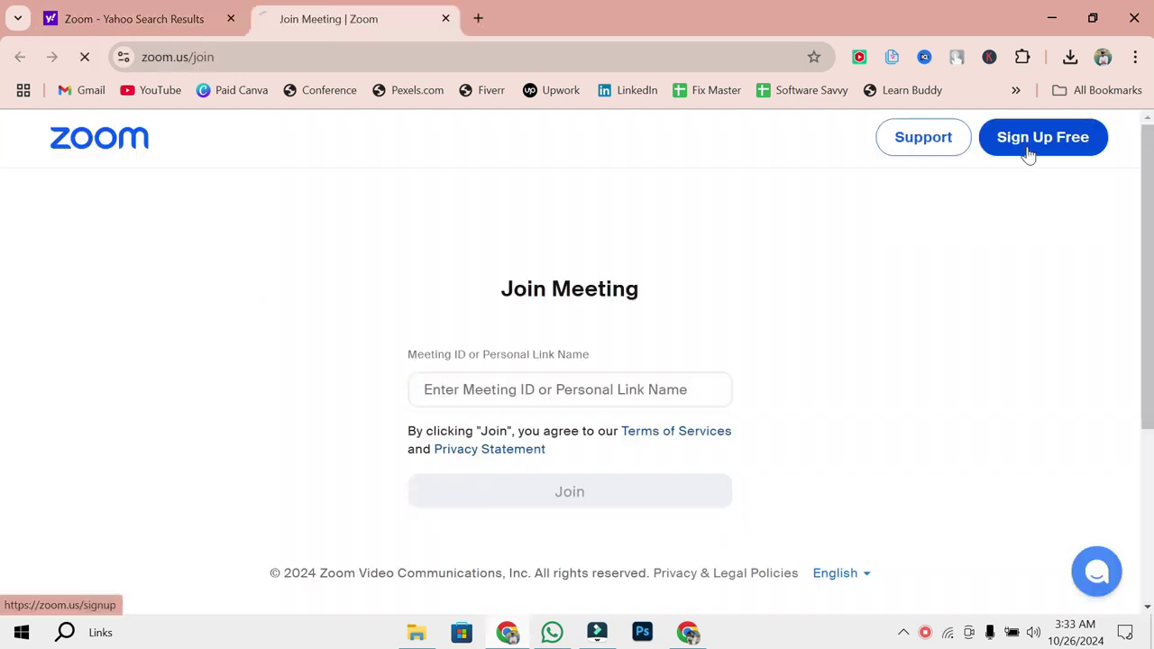
scroll(652, 477, "down", 3)
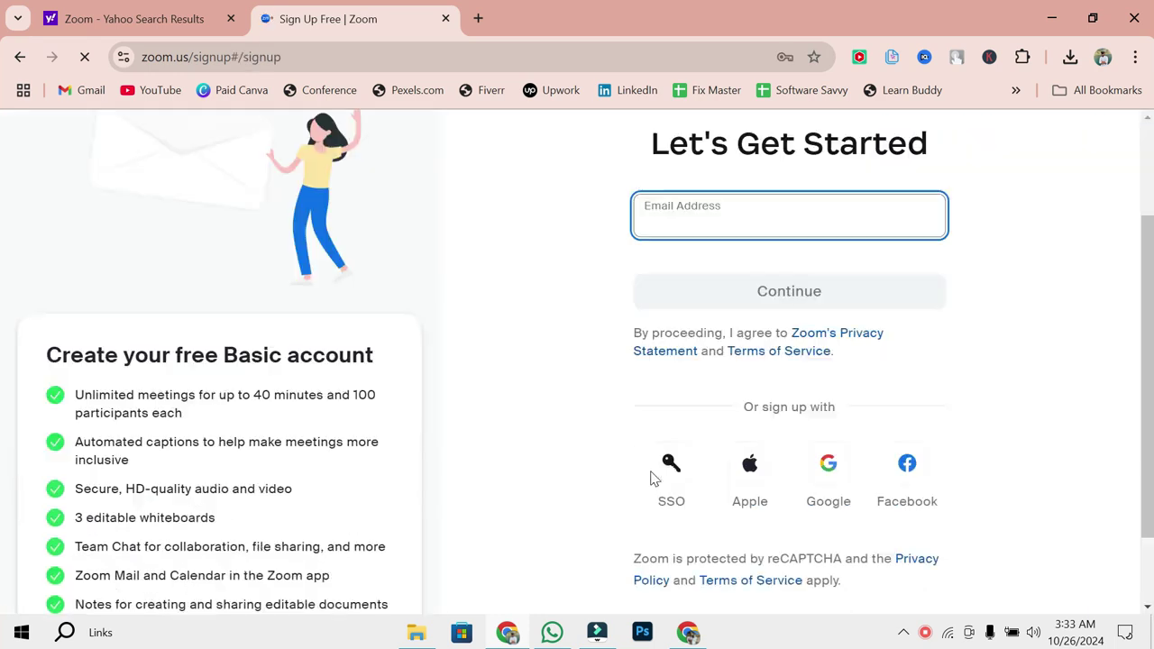
left_click(829, 384)
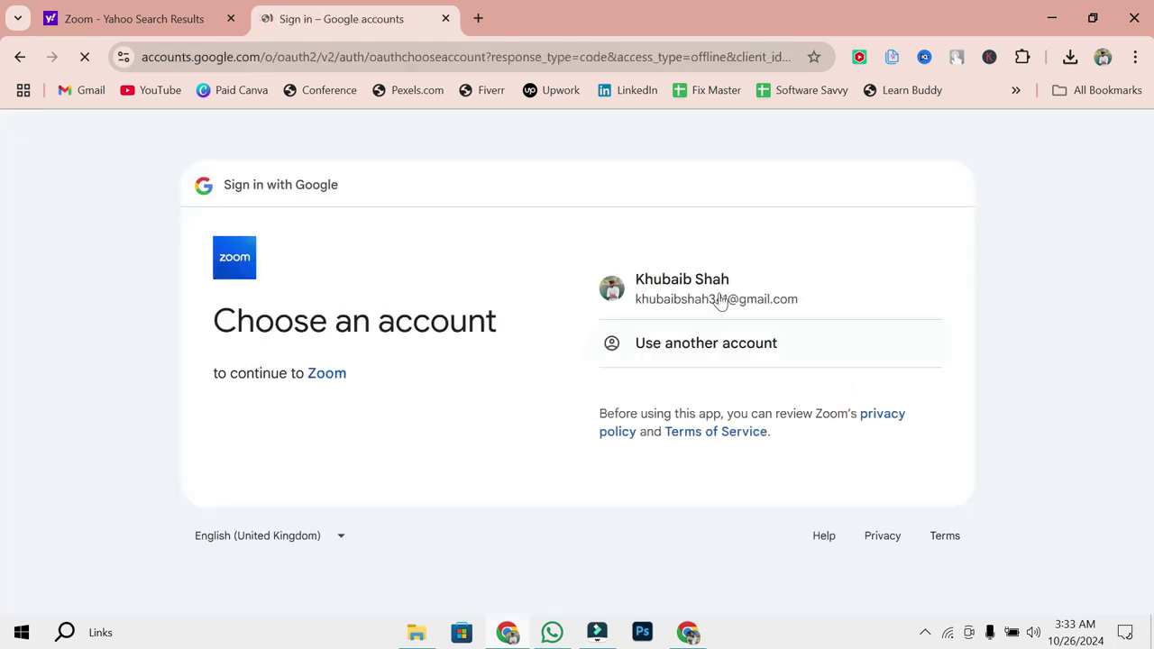
left_click(717, 294)
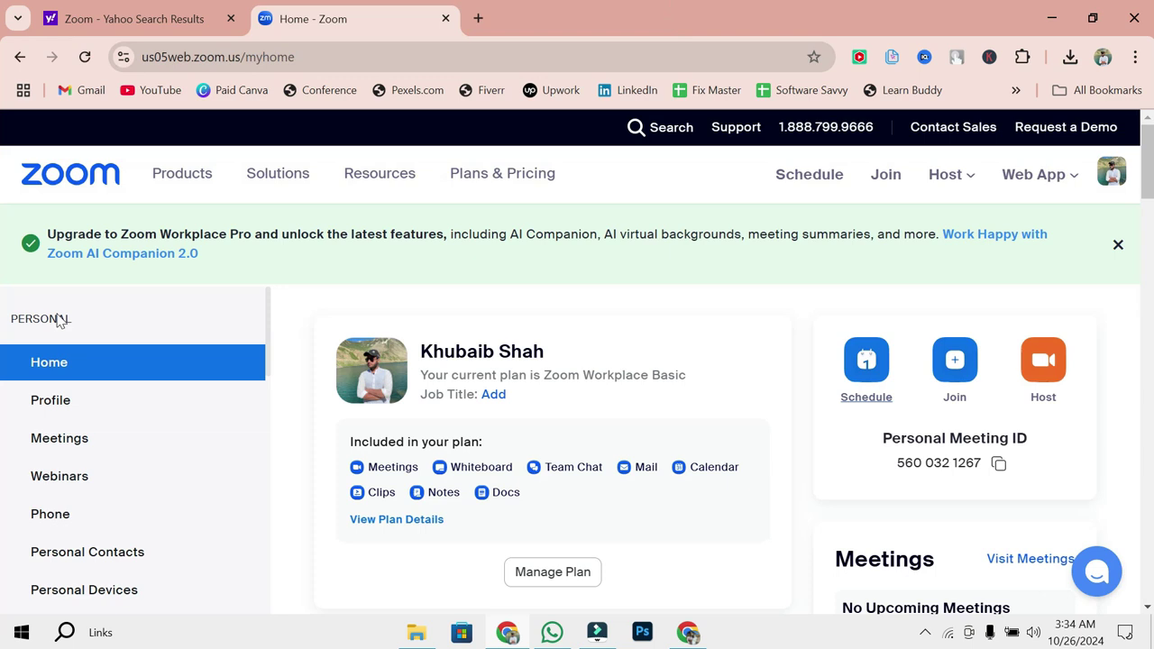
left_click(77, 449)
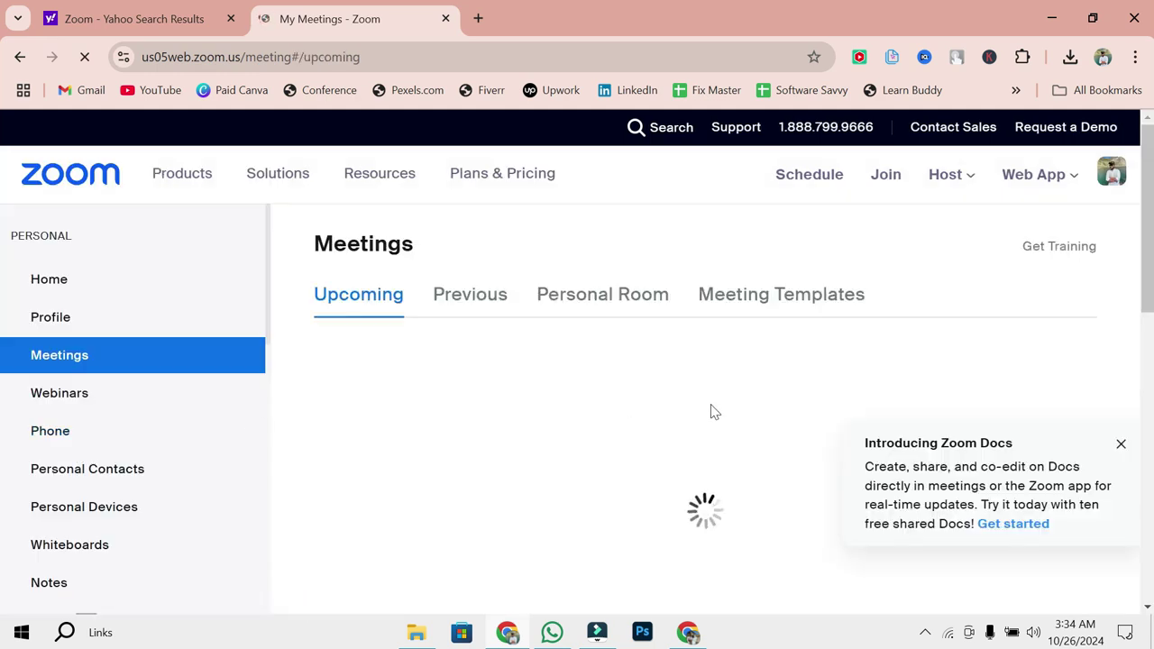
Open the Schedule Meeting form, prefilled with topic 'My Meeting' on 10/26/2024.
scroll(614, 424, "down", 2)
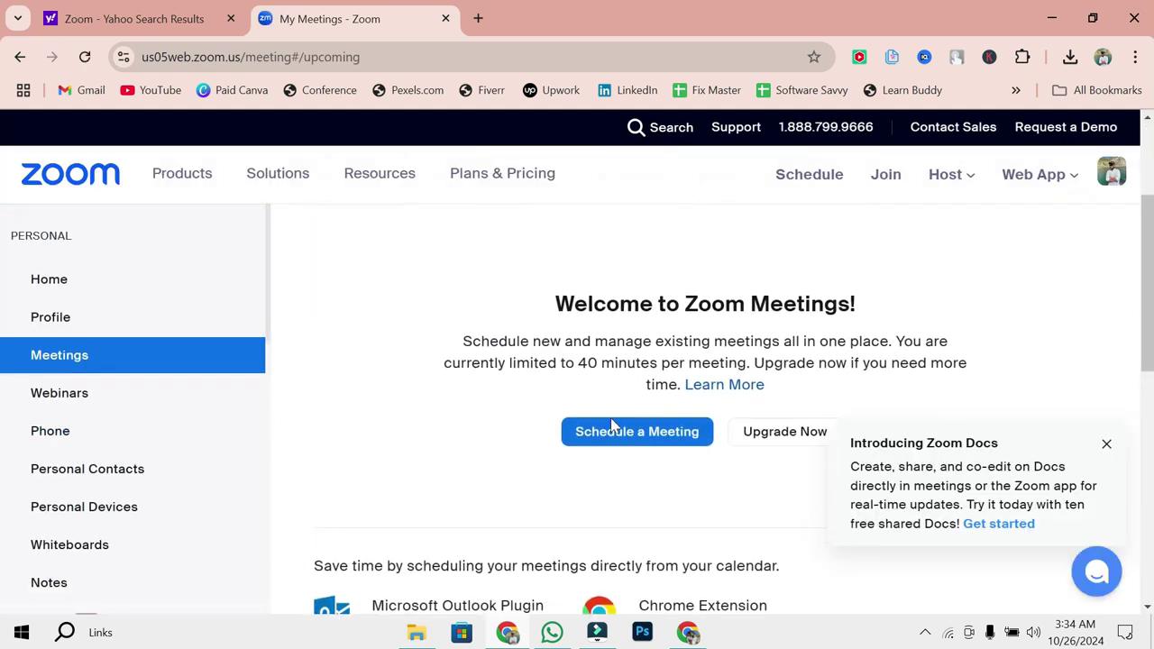
left_click(613, 431)
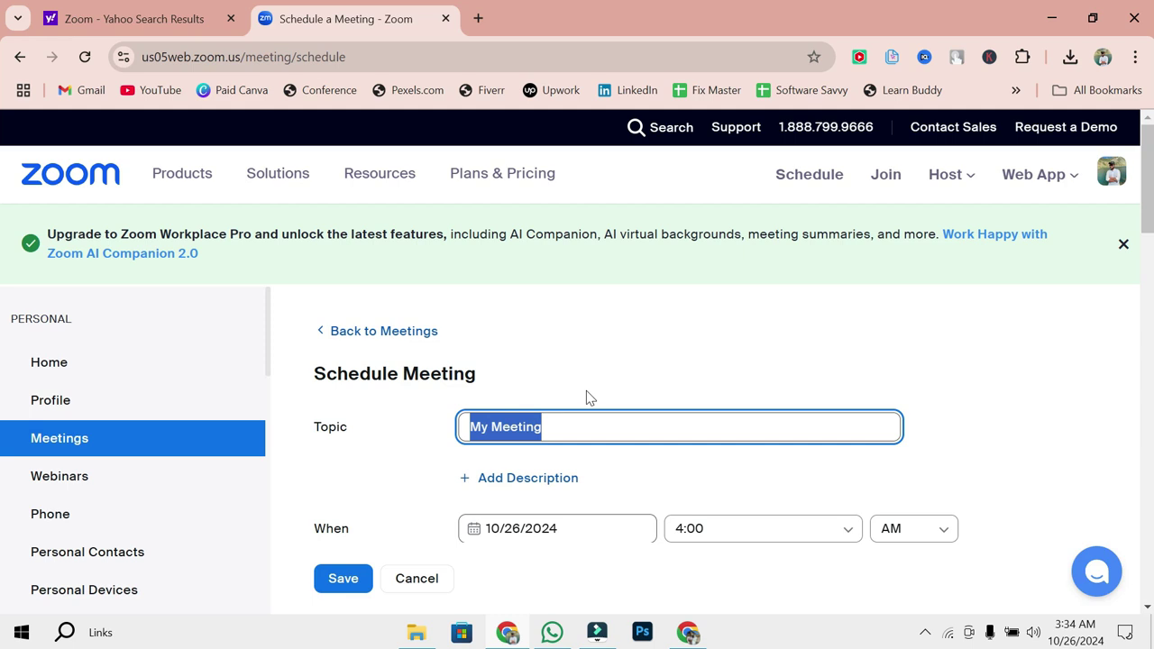
Title the meeting 'For Shopify Client' and set its date to 10/27/2024.
type("I")
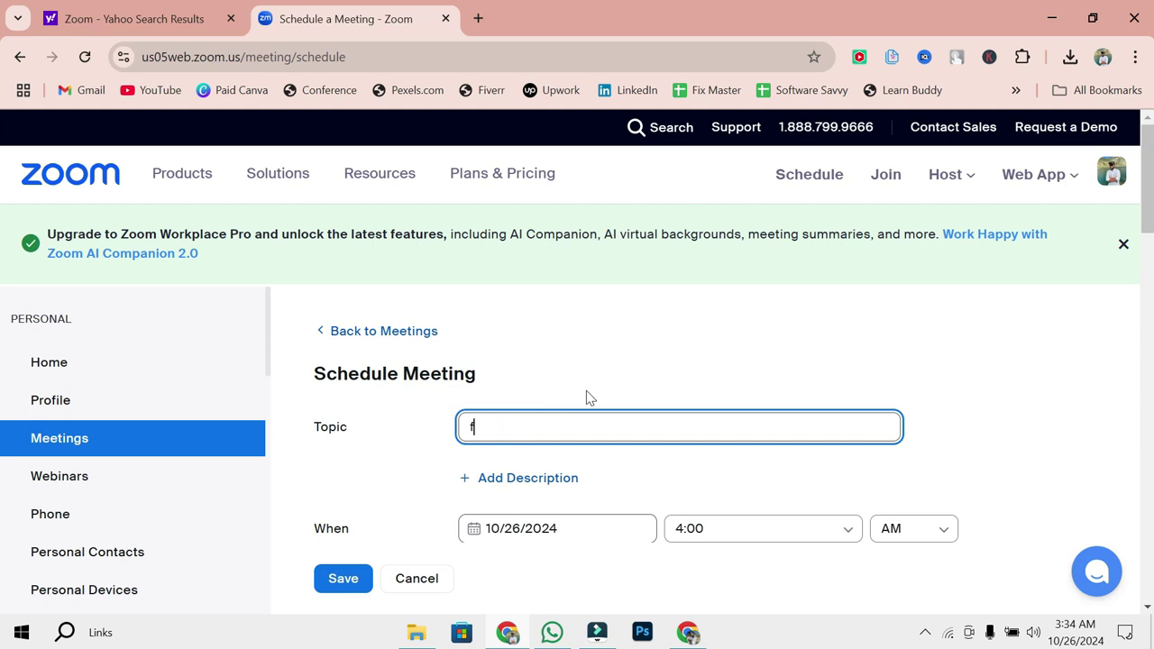
key("BackSpace")
type("For Shopify Client")
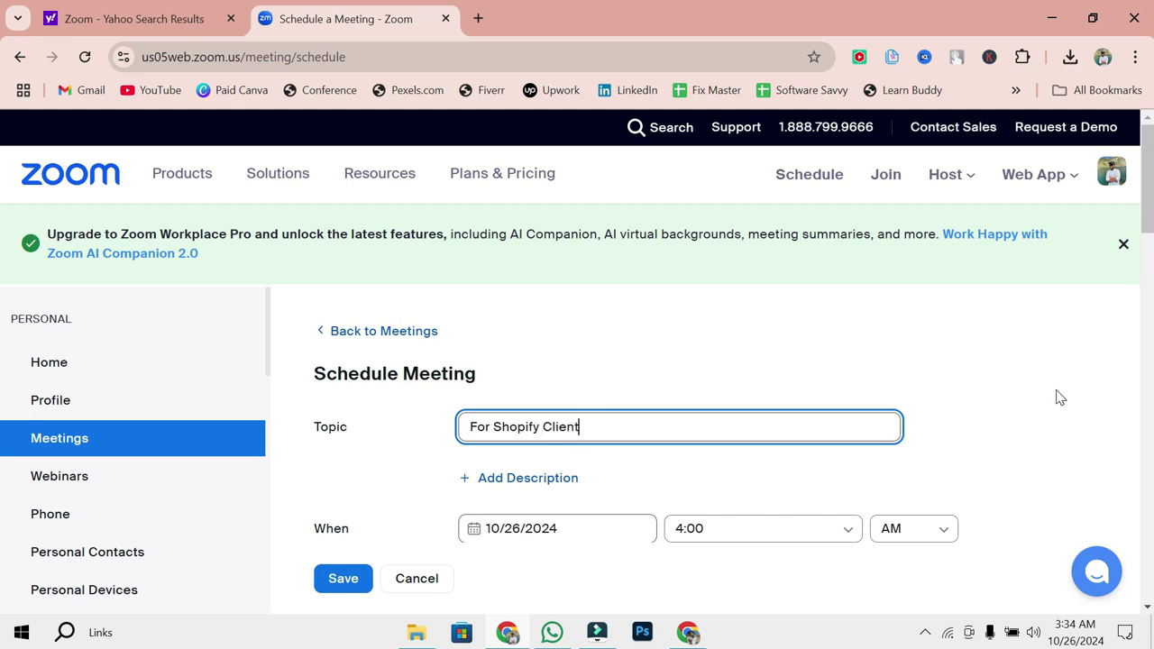
scroll(1057, 399, "down", 2)
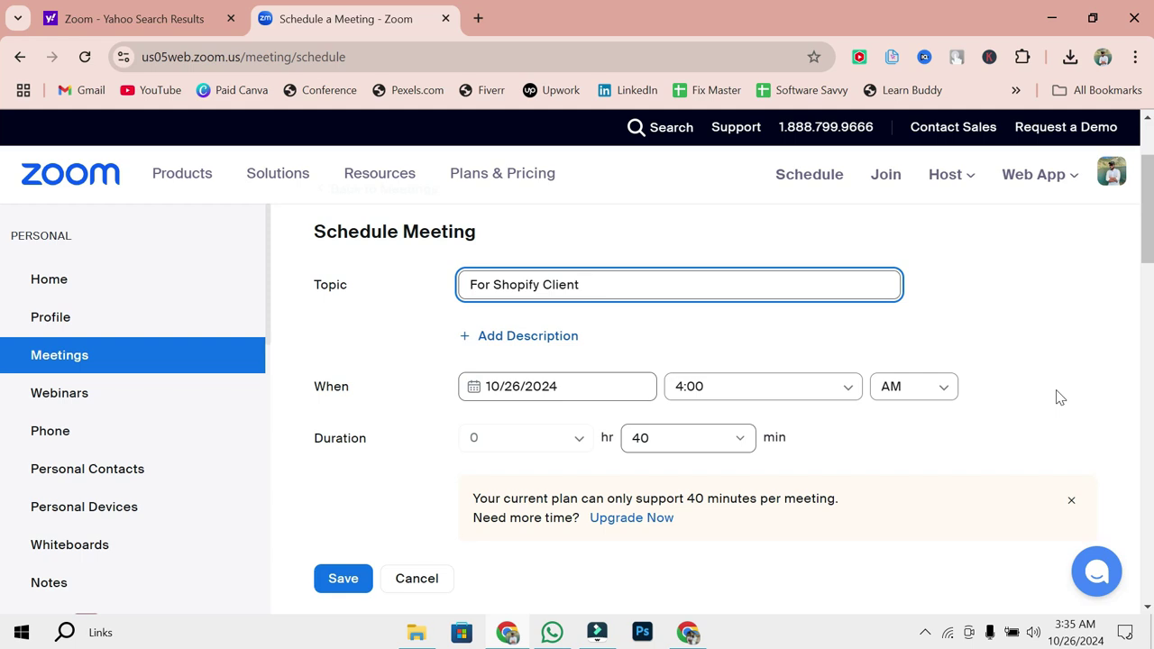
left_click(501, 386)
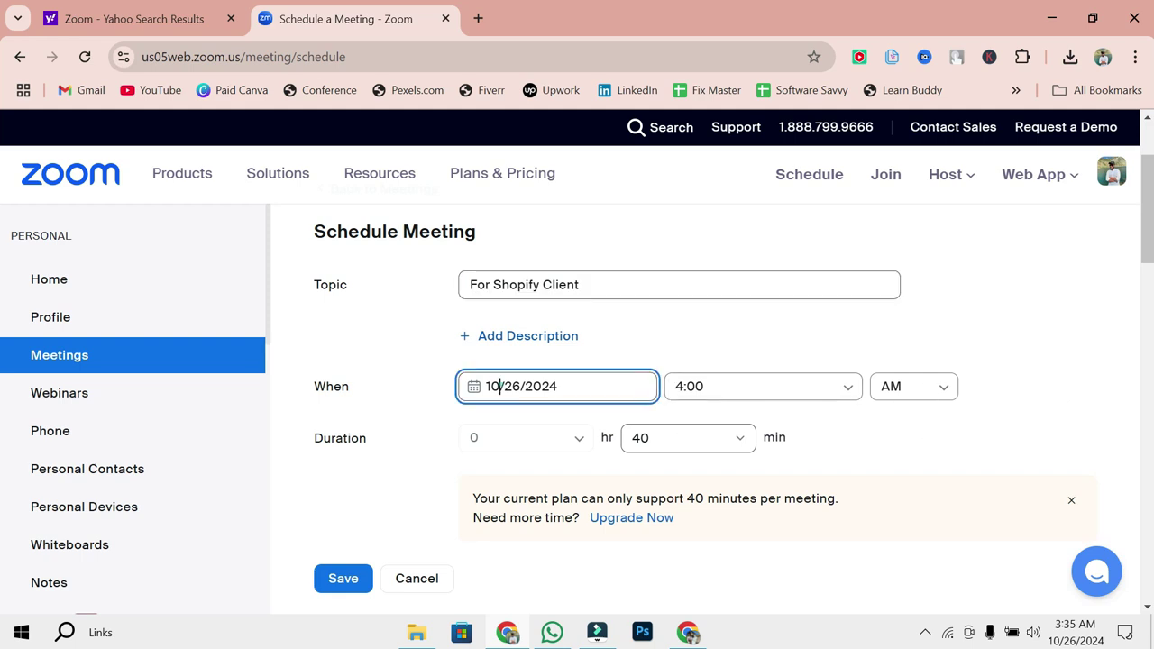
left_click(490, 386)
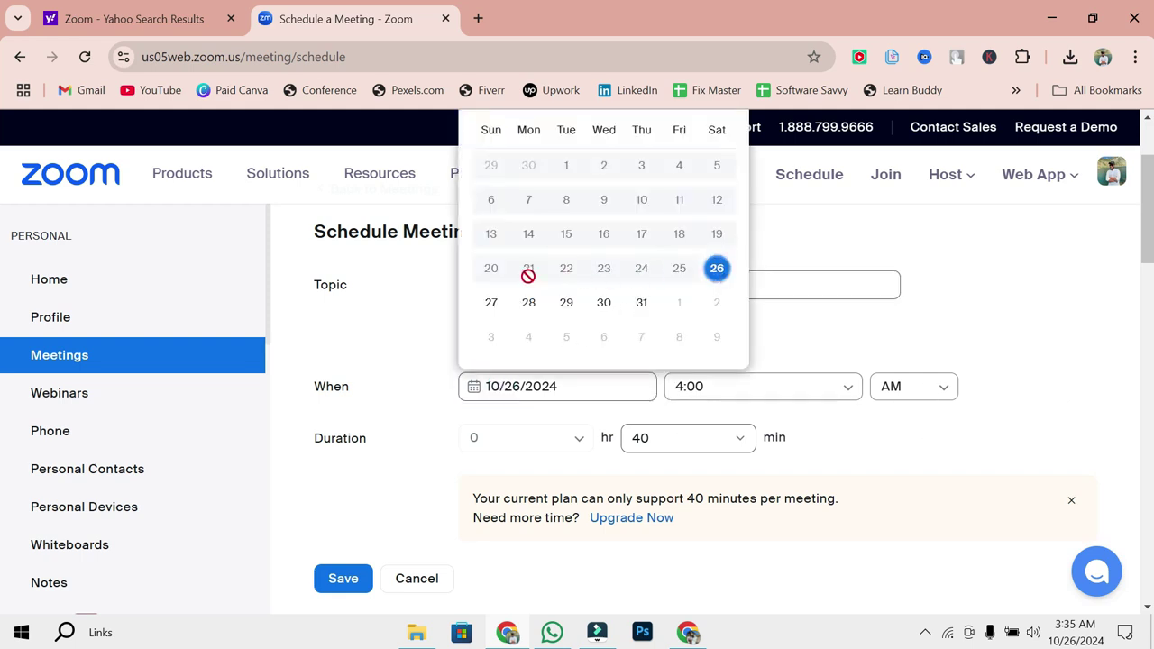
left_click(491, 302)
Set the start time to 4:00 PM and the duration to 30 minutes.
key("Tab")
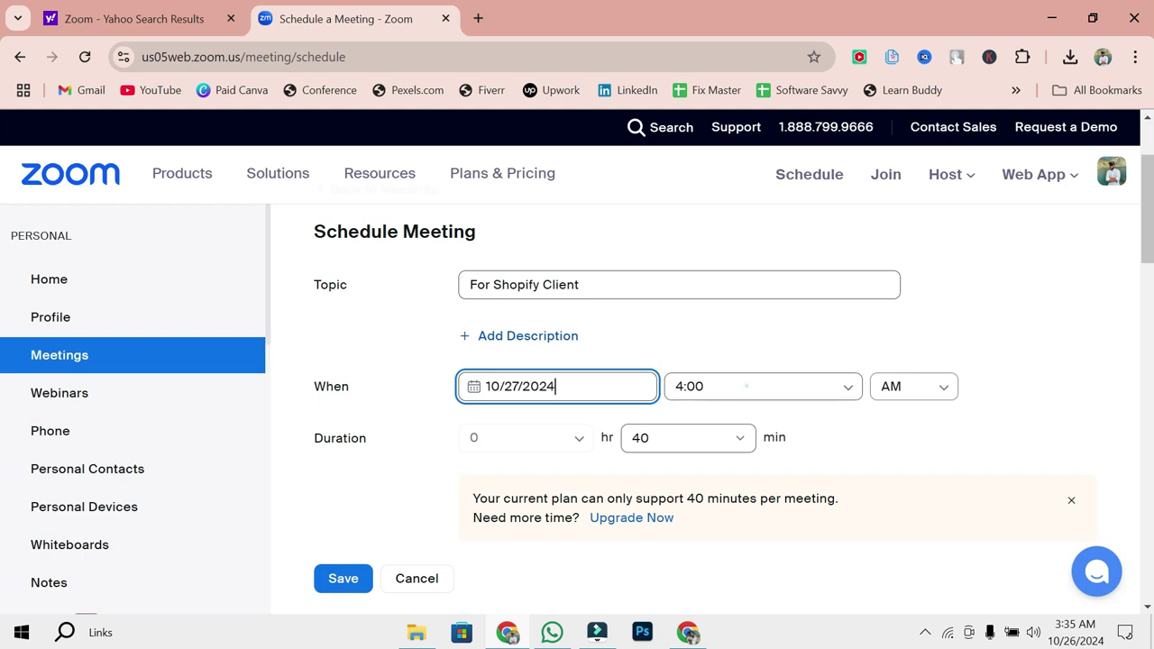
key("Down")
type("11")
left_click(941, 394)
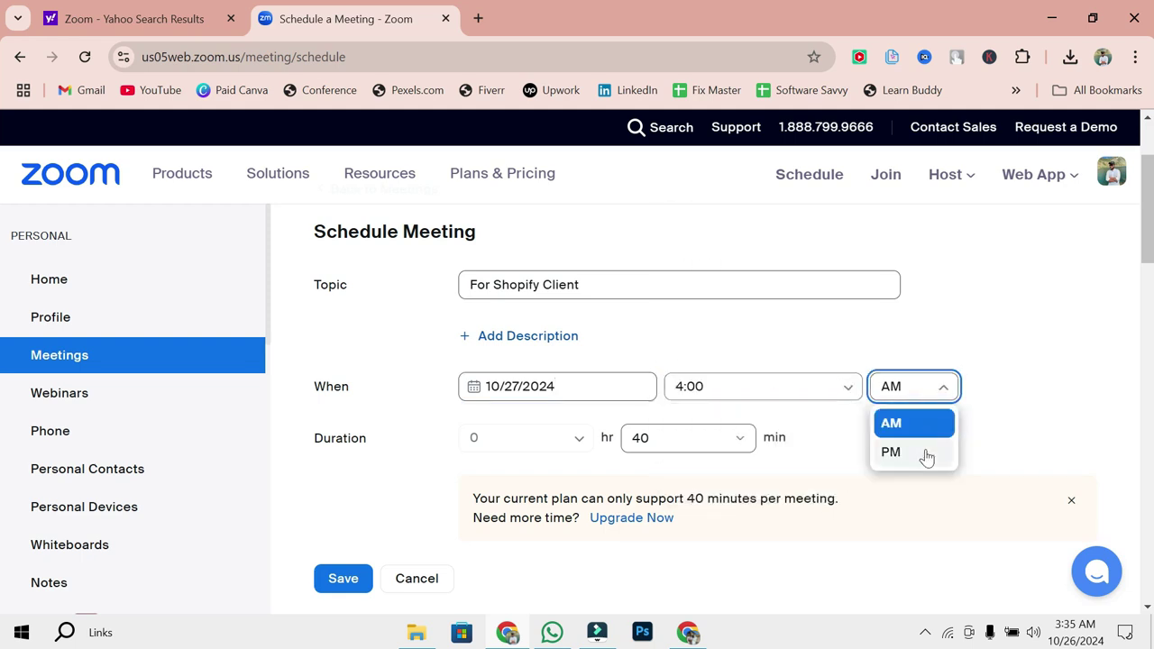
left_click(926, 457)
scroll(738, 377, "down", 1)
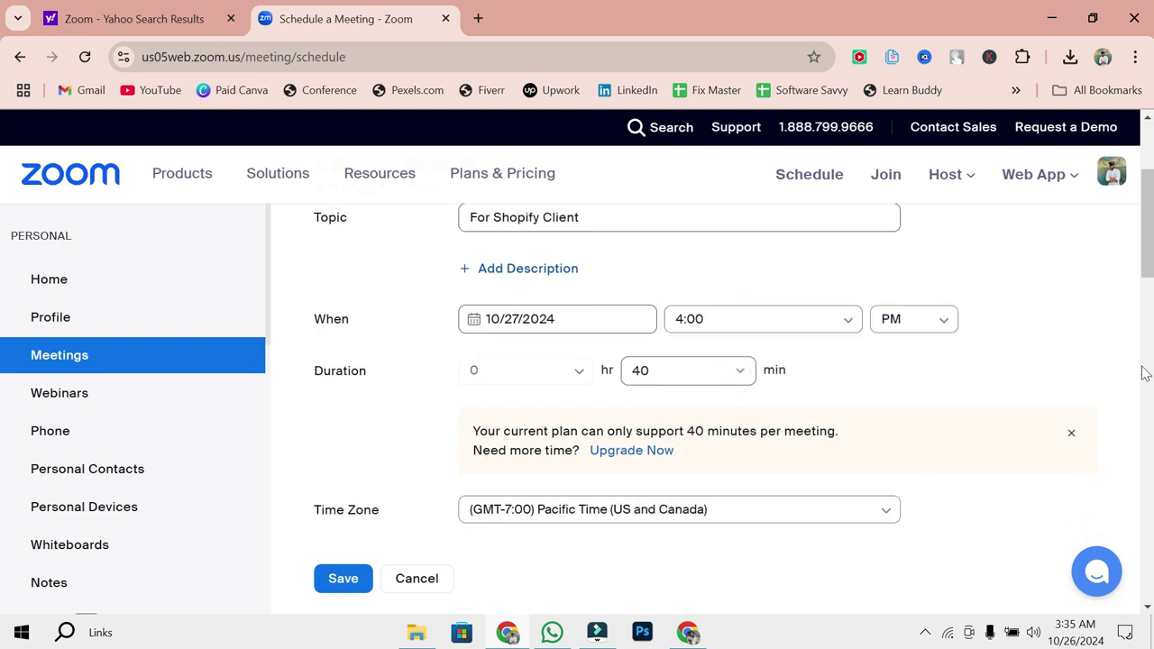
scroll(1145, 373, "down", 1)
left_click(689, 339)
key("BackSpace")
key("BackSpace")
type("30")
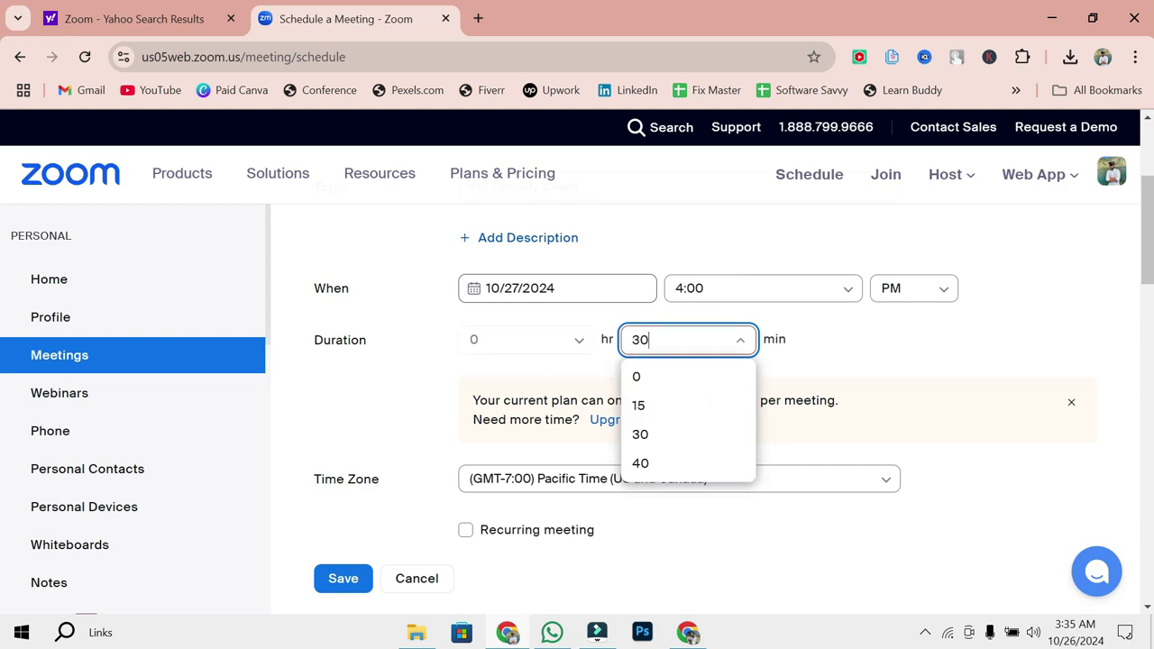
left_click(920, 374)
Choose the (GMT+5:00) Islamabad, Karachi, Tashkent time zone.
scroll(920, 373, "down", 2)
left_click(888, 328)
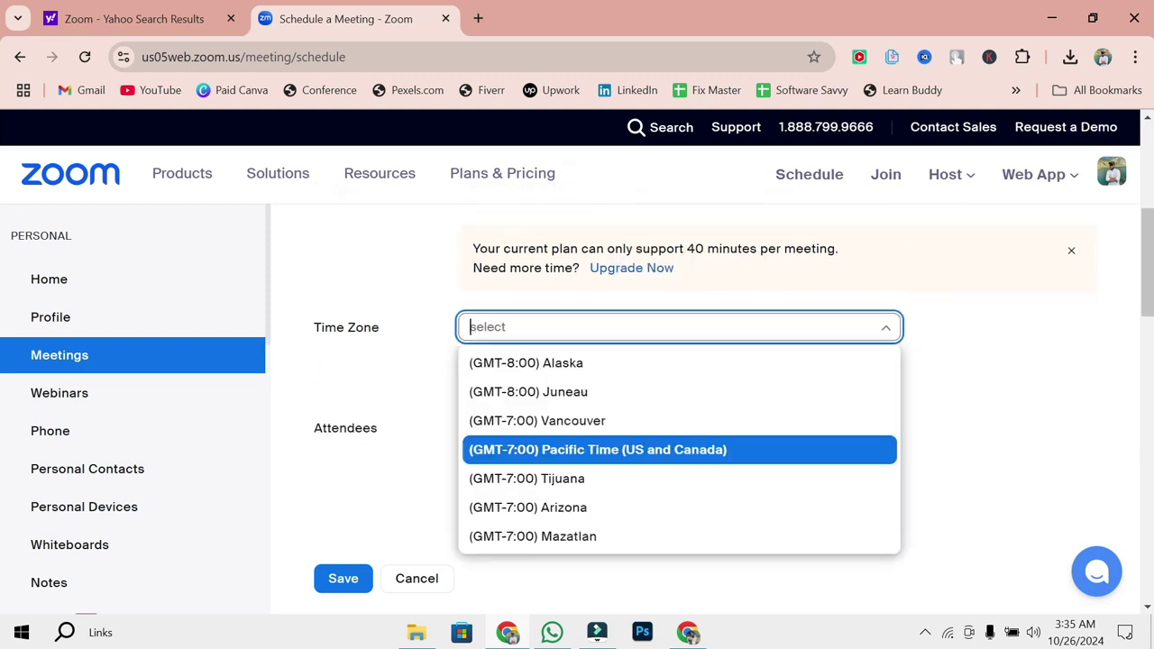
scroll(649, 446, "down", 6)
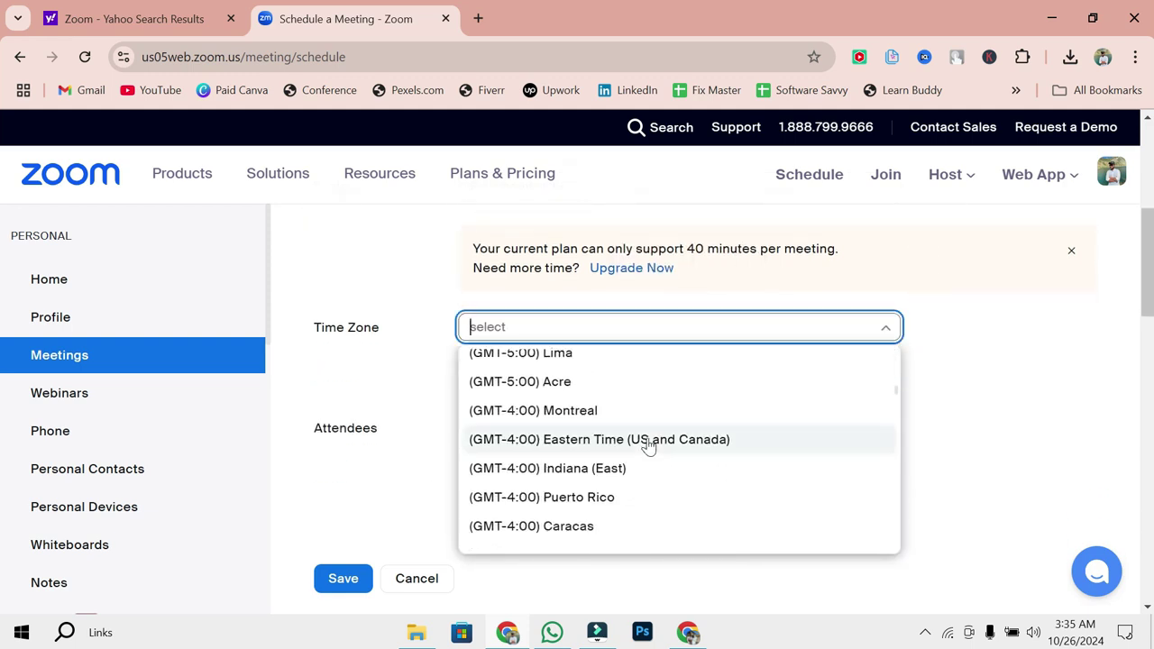
scroll(649, 446, "down", 10)
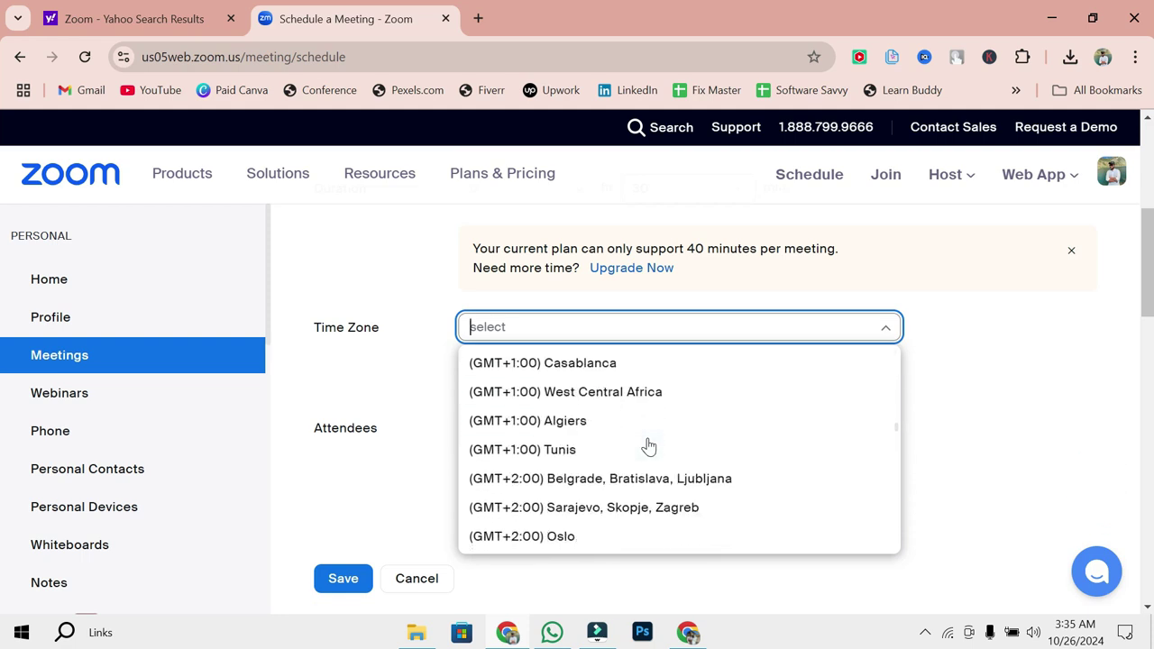
scroll(649, 446, "down", 10)
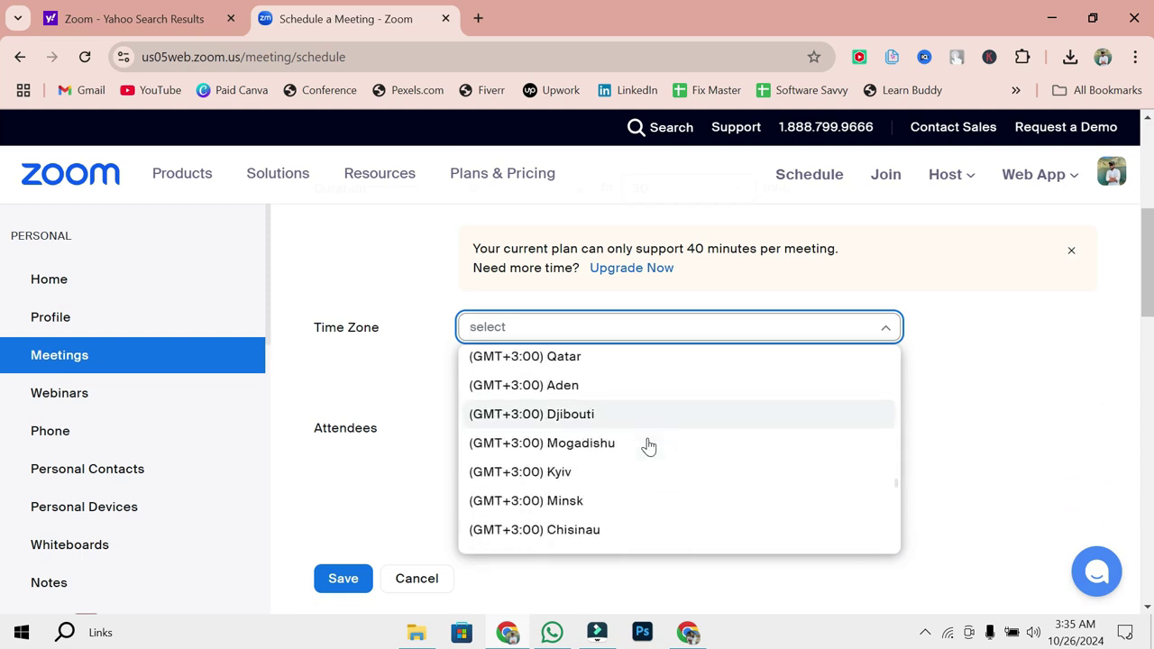
scroll(650, 446, "down", 5)
left_click(646, 440)
Enter the attendee's e-mail address in the Attendees field.
scroll(987, 404, "down", 1)
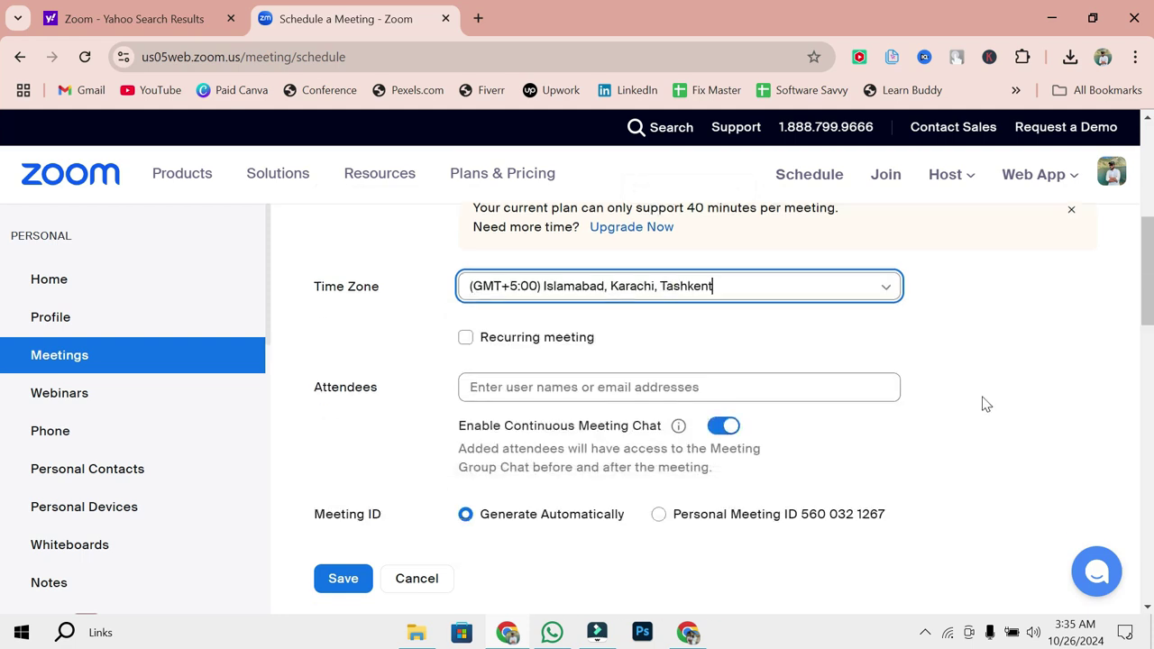
left_click(623, 343)
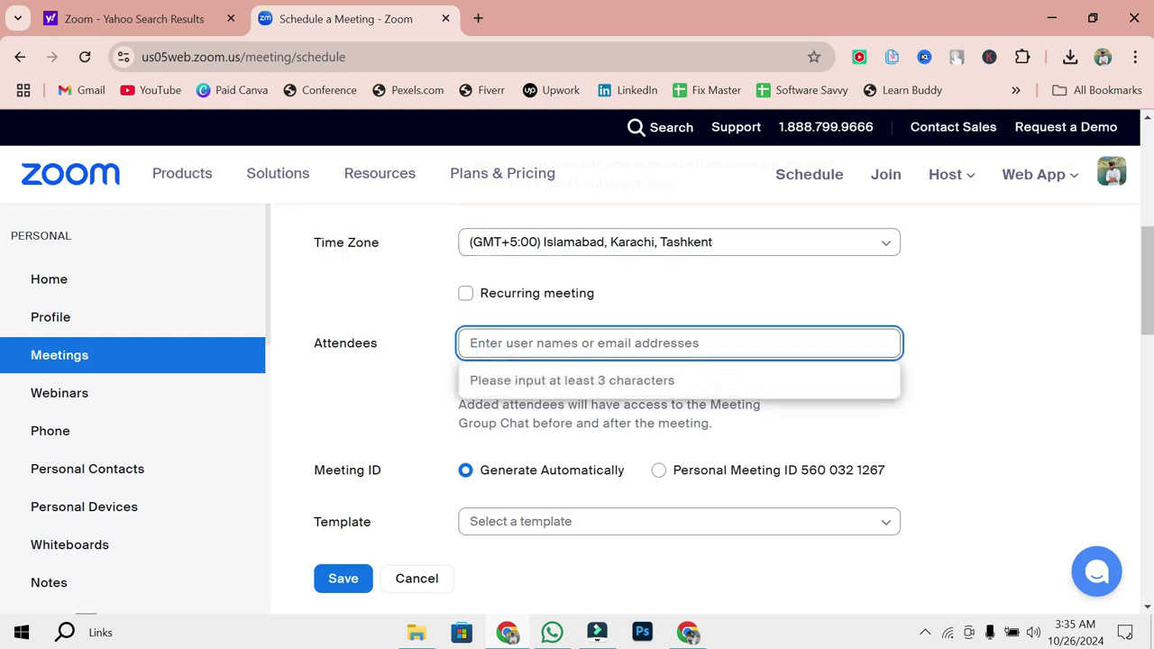
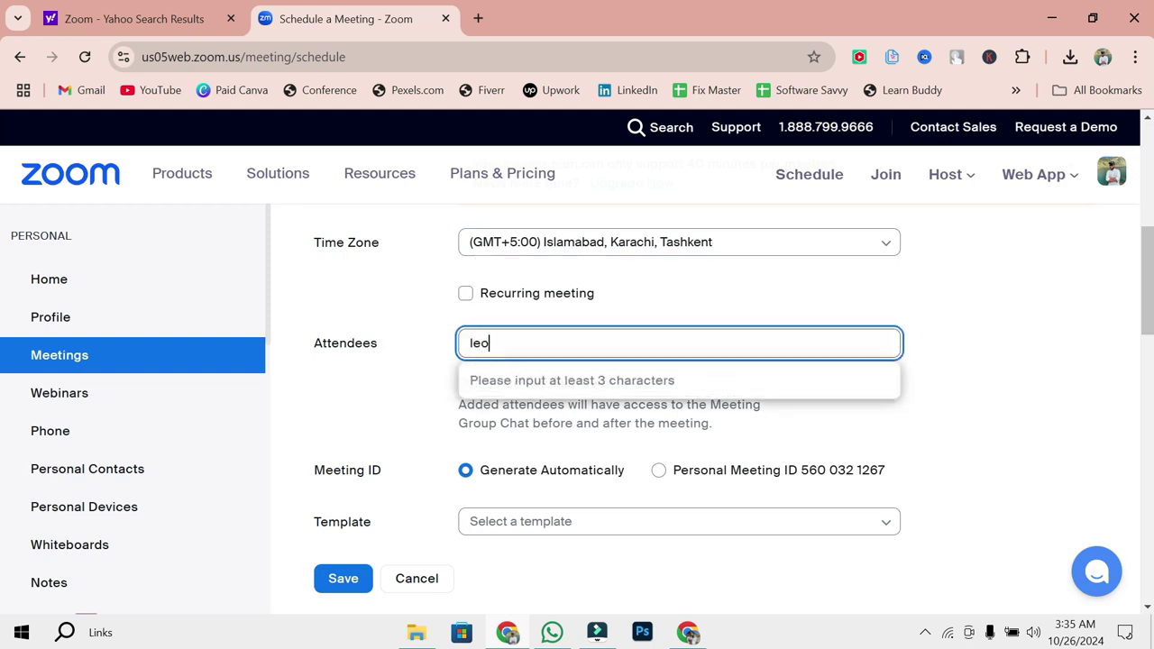
left_click(543, 387)
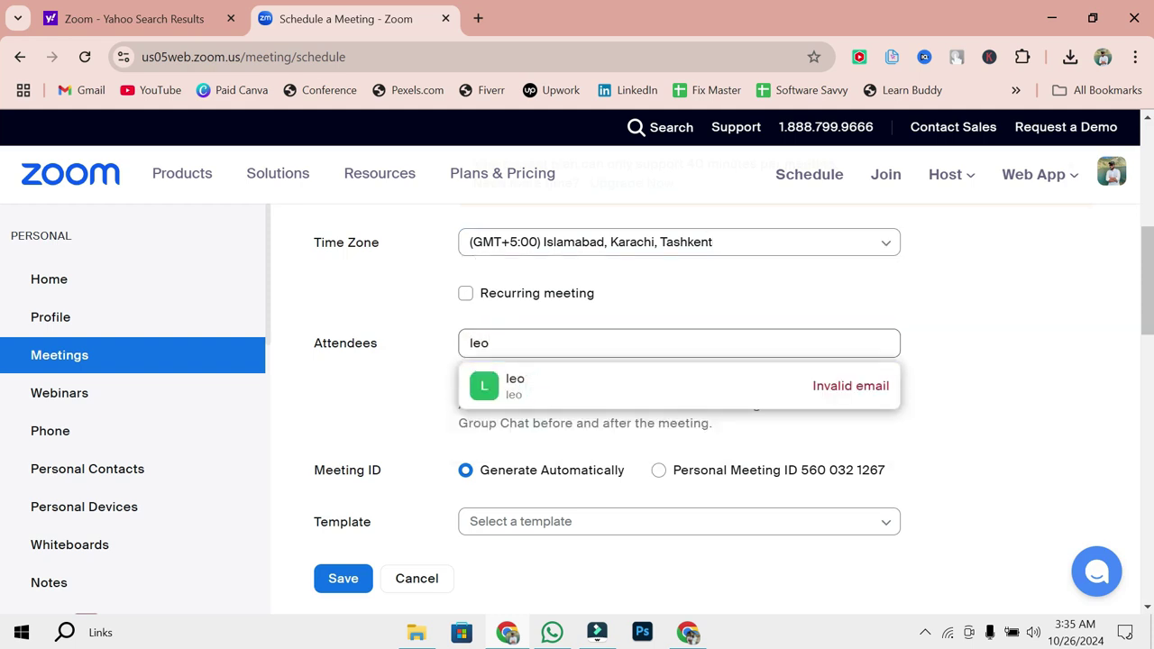
left_click(583, 336)
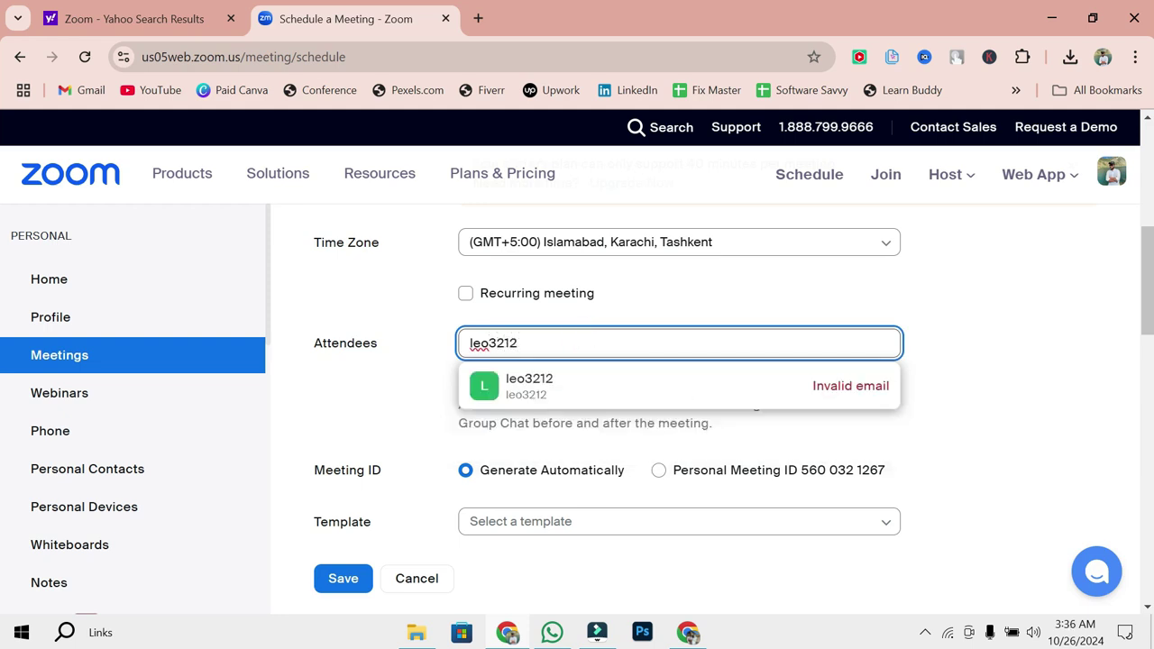
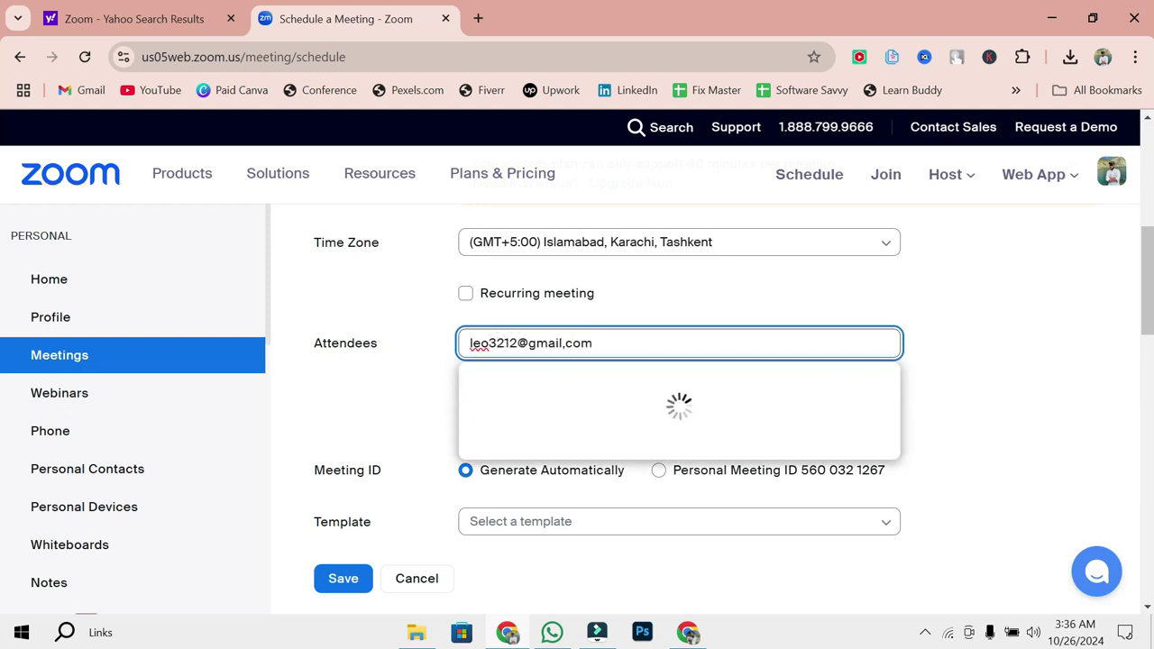
left_click(574, 399)
left_click(1033, 389)
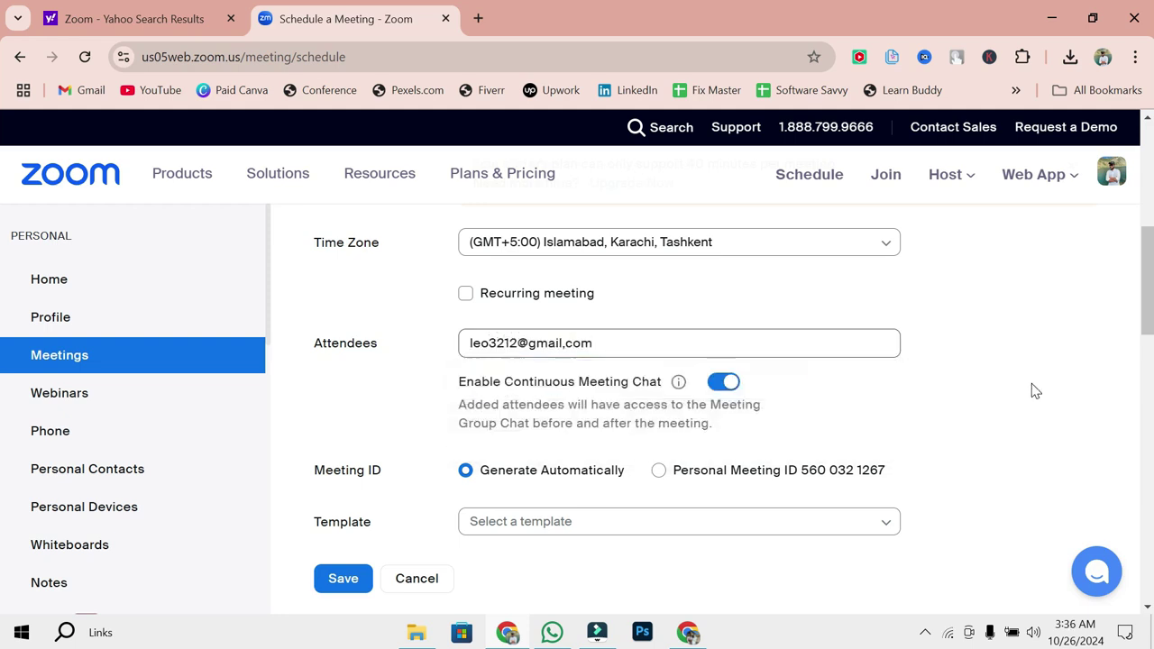
Switch Meeting ID to Personal, then back to Generate Automatically.
scroll(1036, 390, "down", 1)
scroll(1035, 390, "down", 1)
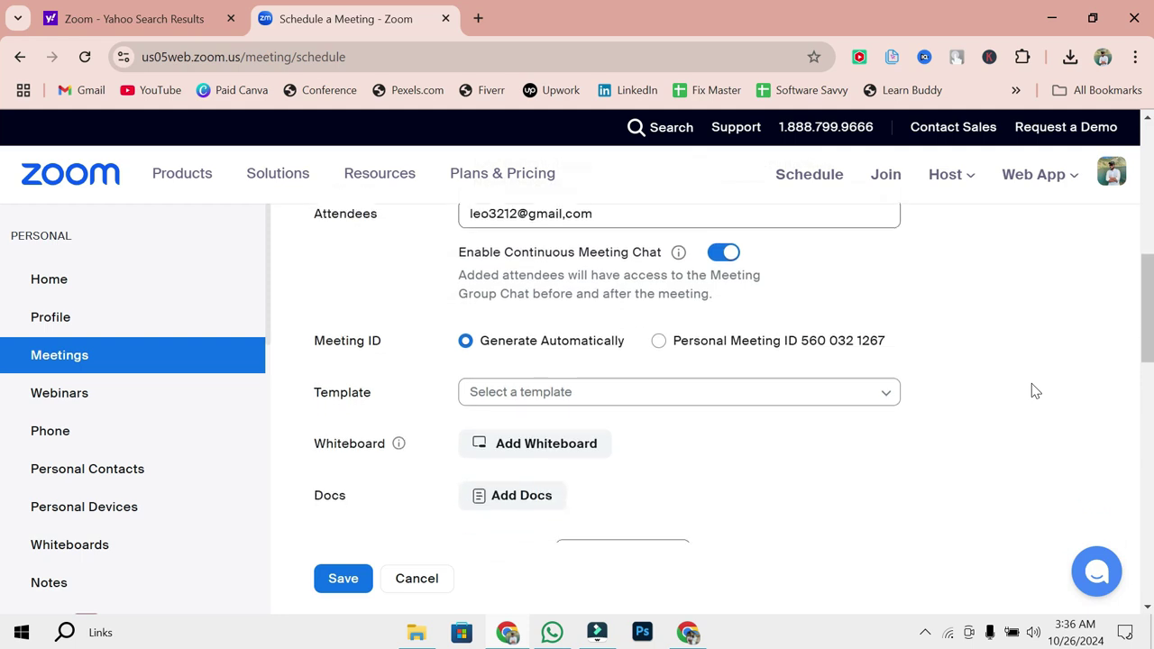
left_click(658, 340)
scroll(861, 338, "up", 2)
scroll(860, 338, "down", 2)
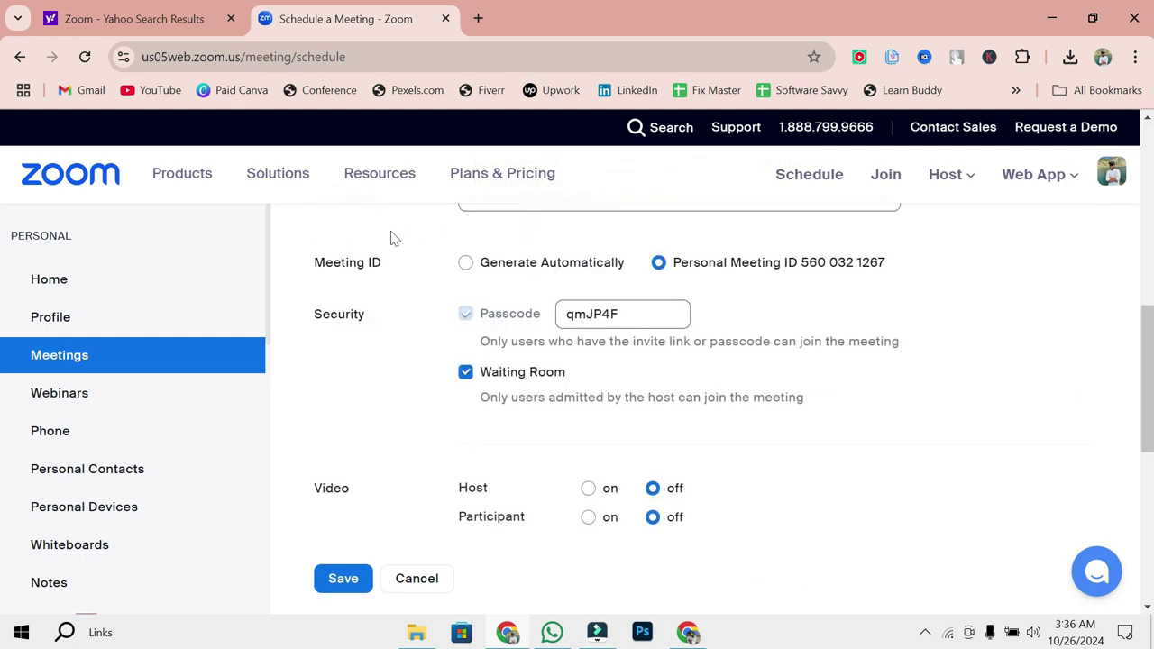
left_click(466, 262)
scroll(994, 337, "down", 1)
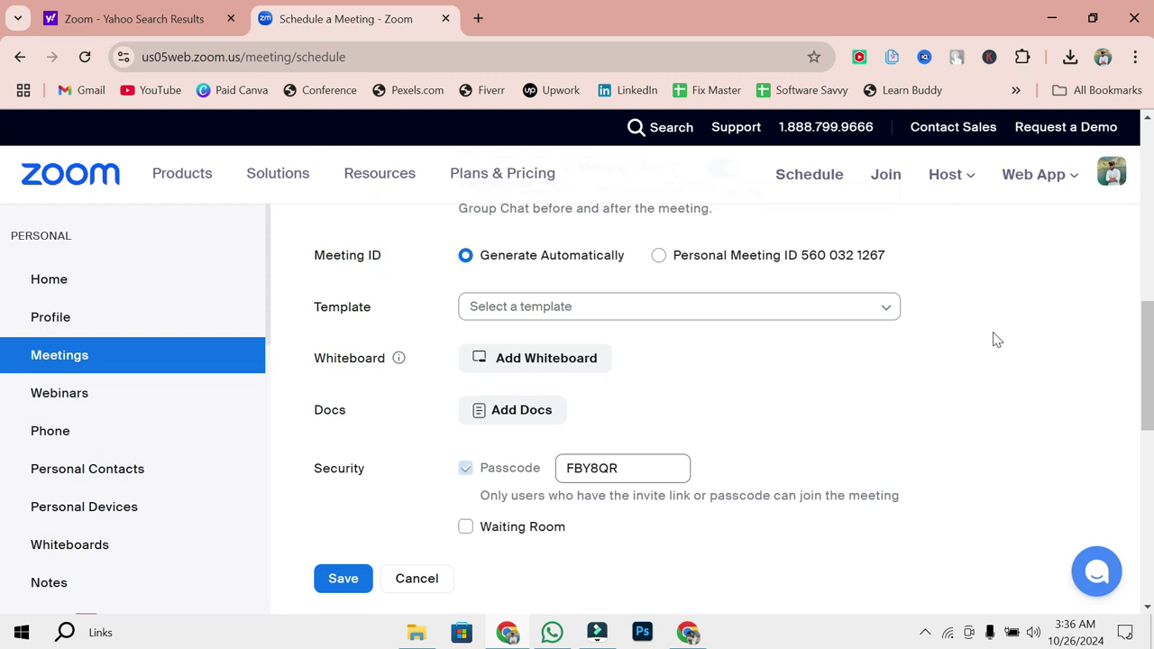
left_click(591, 306)
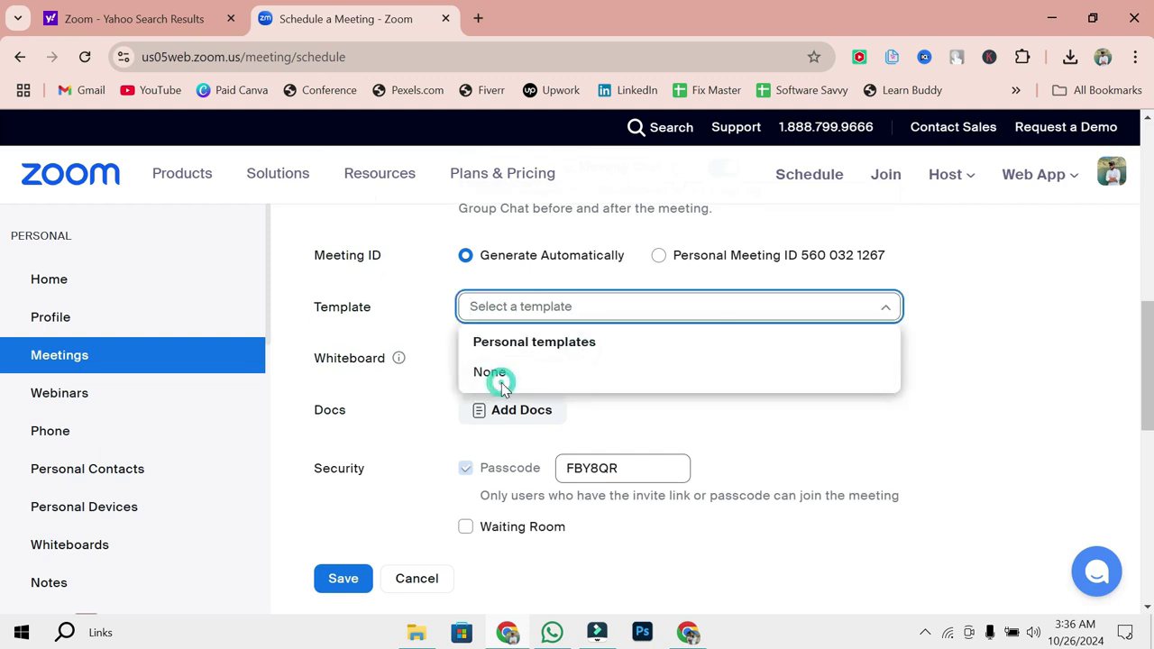
Pick no template, browse the whiteboard templates, and close the gallery without adding one.
left_click(500, 379)
left_click(484, 358)
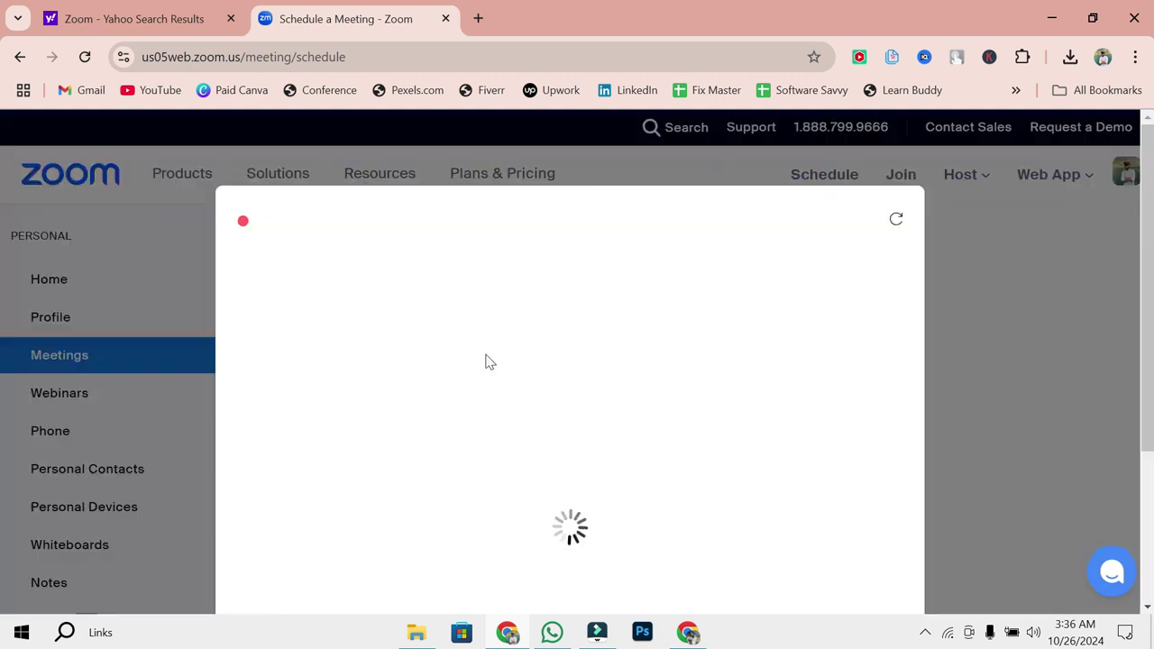
left_click(684, 278)
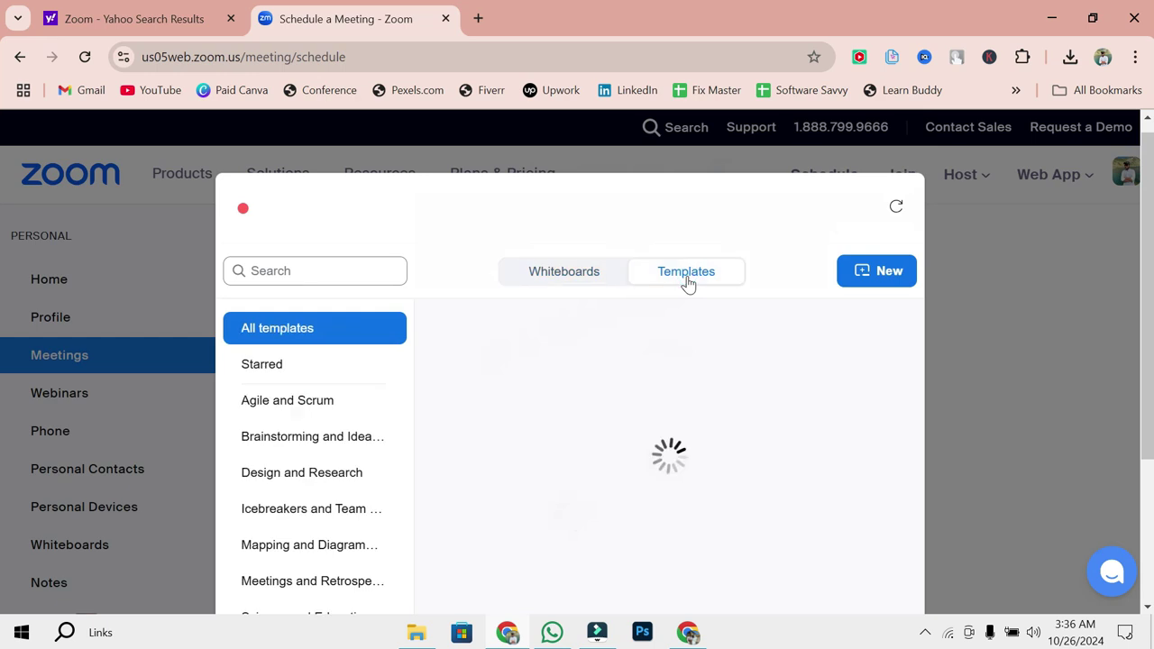
left_click(770, 421)
key("Escape")
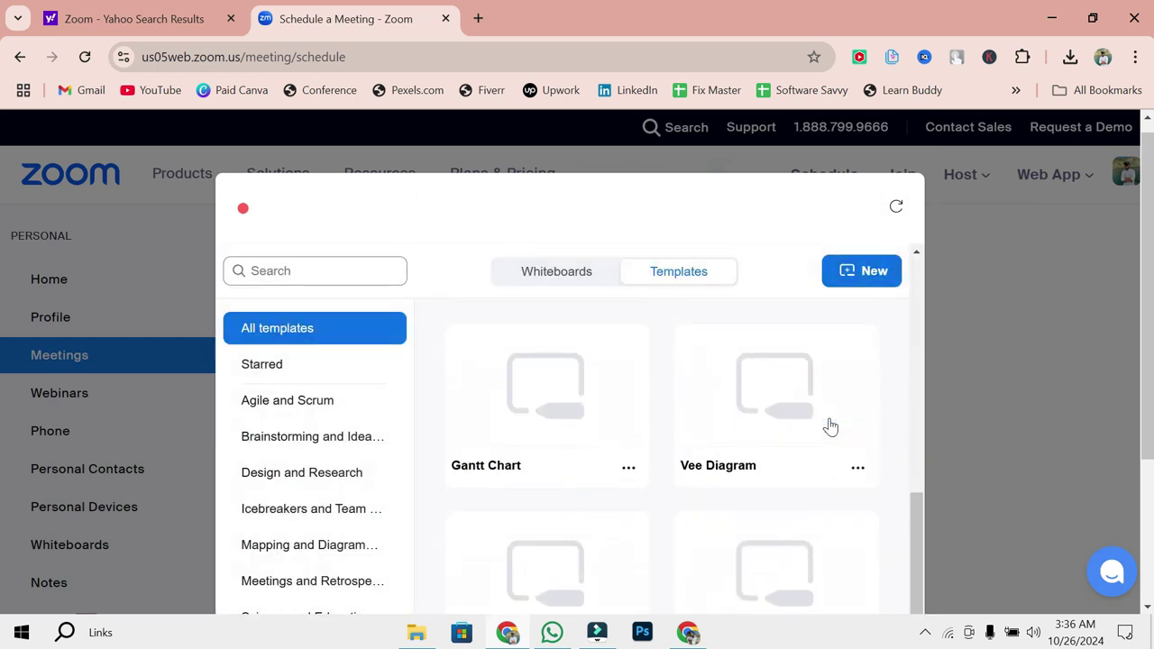
scroll(830, 427, "down", 5)
triple_click(1035, 273)
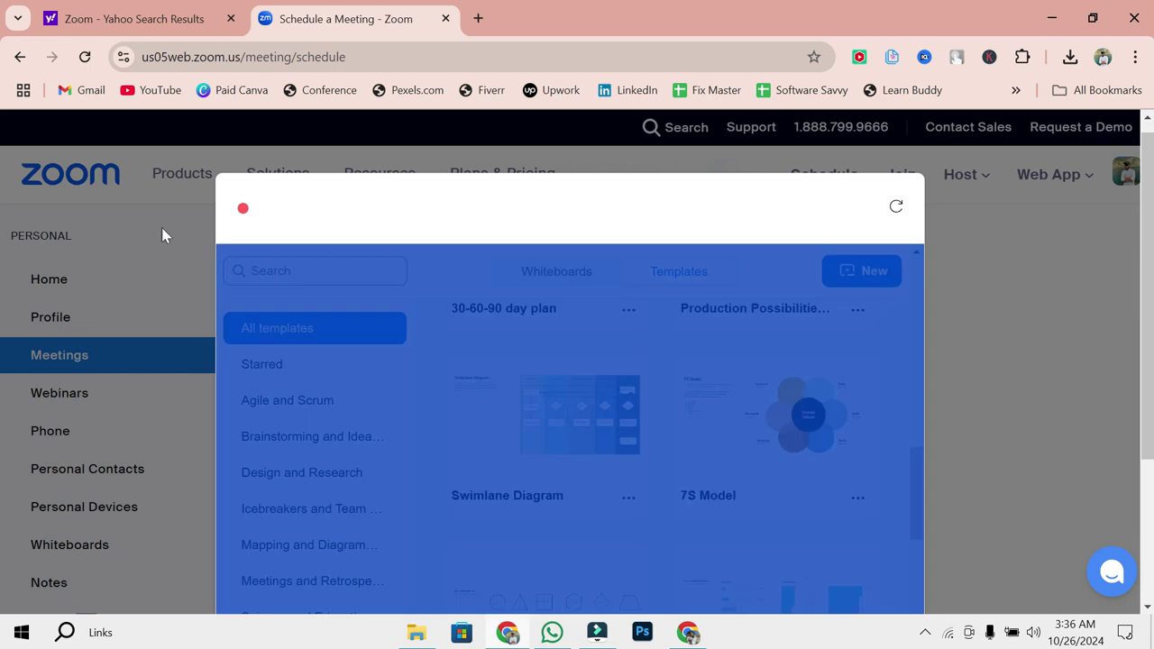
left_click(244, 212)
scroll(843, 353, "down", 3)
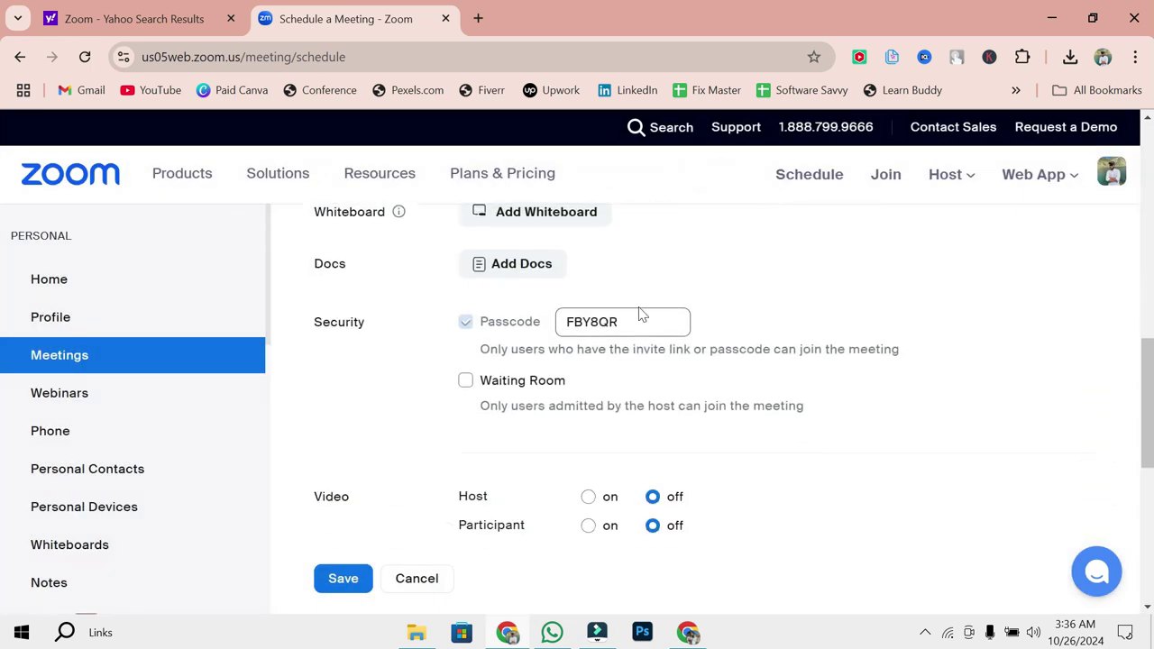
Replace the passcode with a custom one and turn host and participant video on.
double_click(639, 320)
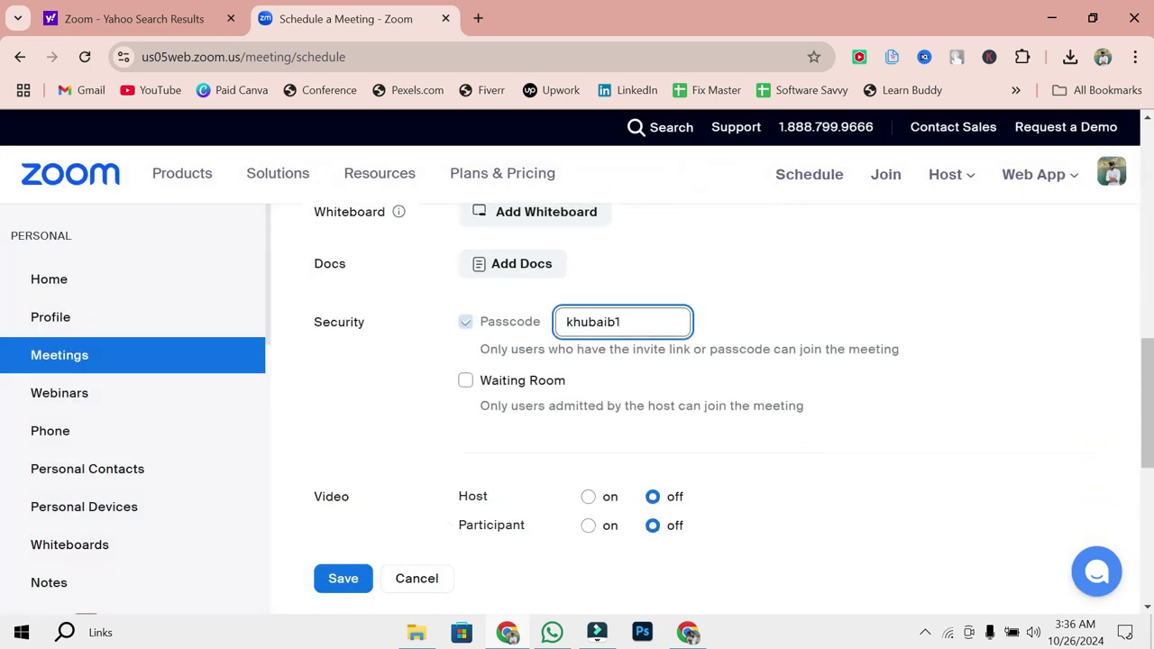
scroll(1020, 355, "down", 2)
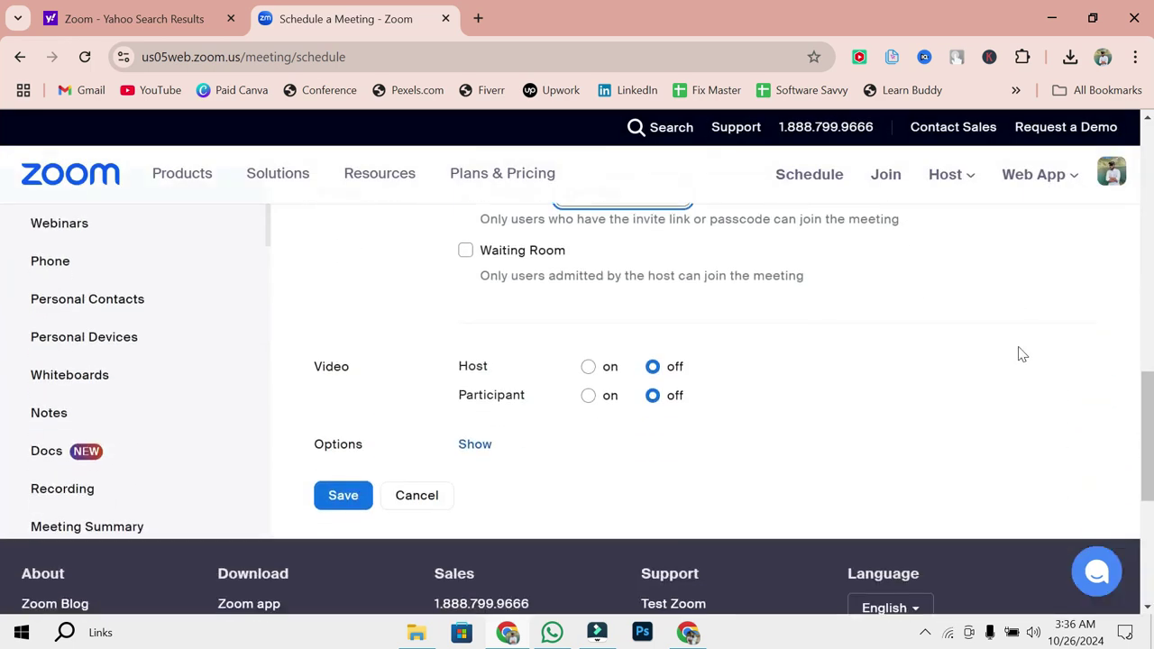
left_click(588, 366)
left_click(589, 396)
Allow participants to join anytime and save the meeting.
left_click(476, 444)
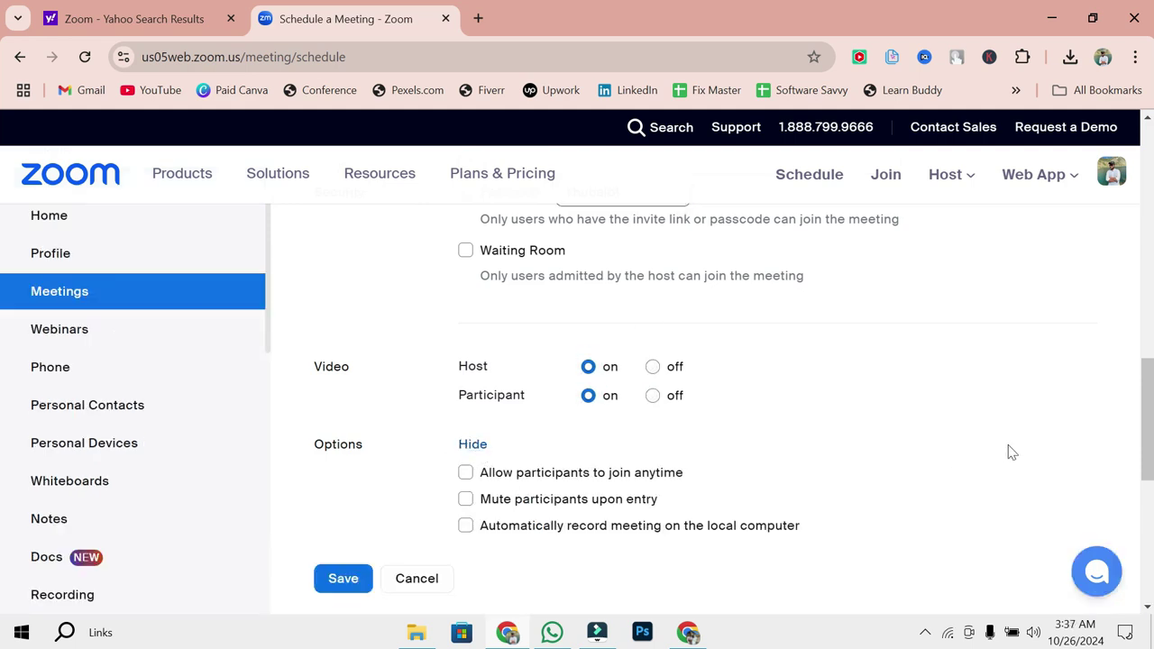
scroll(1007, 451, "down", 2)
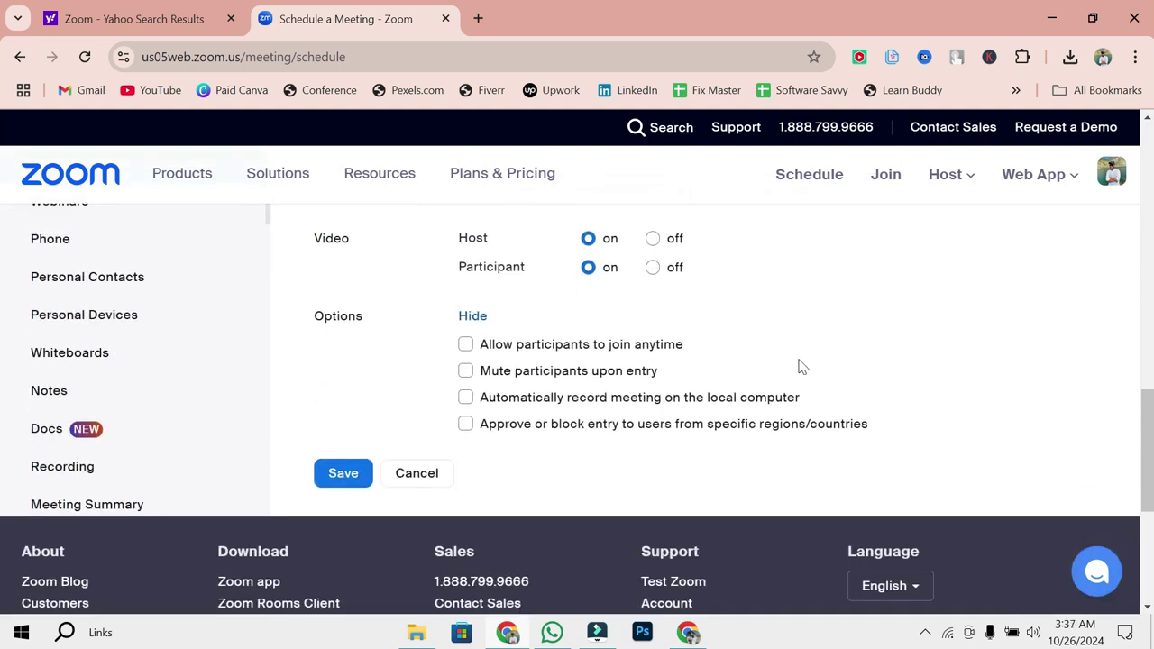
left_click(463, 347)
left_click(341, 483)
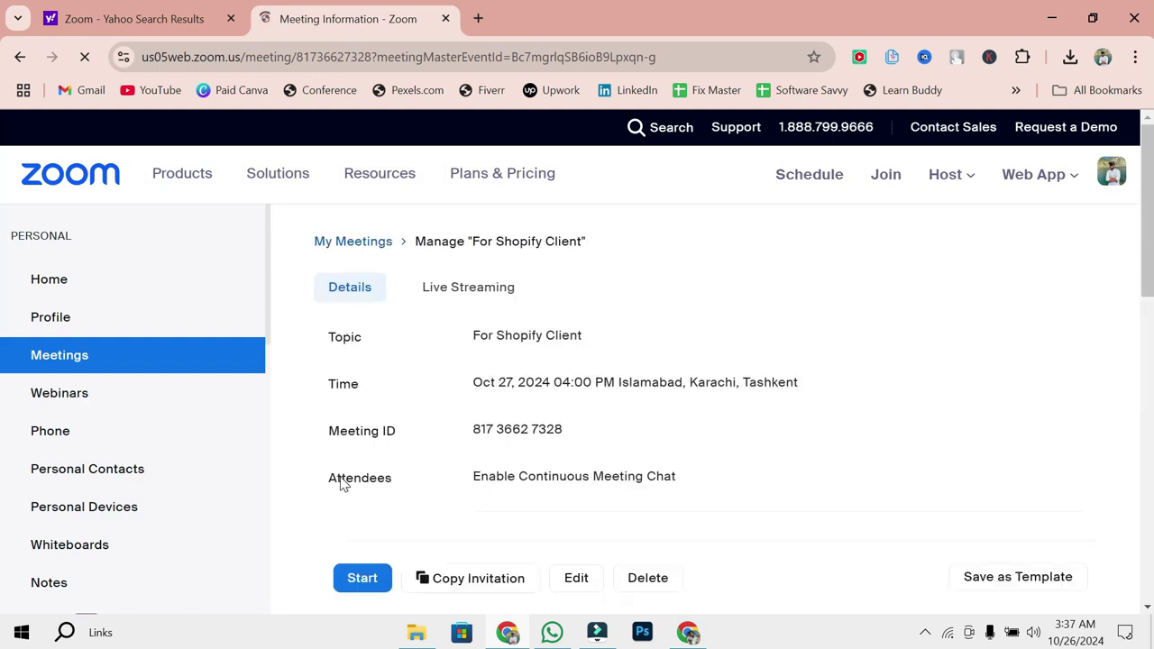
Review the saved meeting's details and open the Copy Meeting Invitation dialog.
scroll(3, 493, "down", 5)
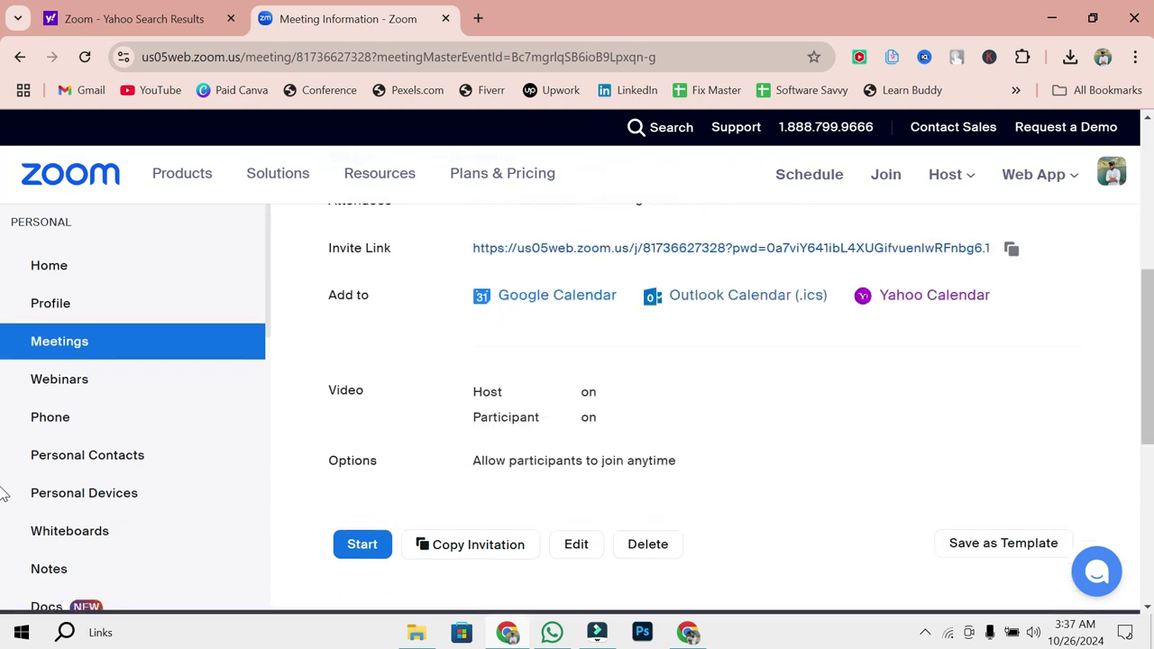
scroll(2, 494, "up", 5)
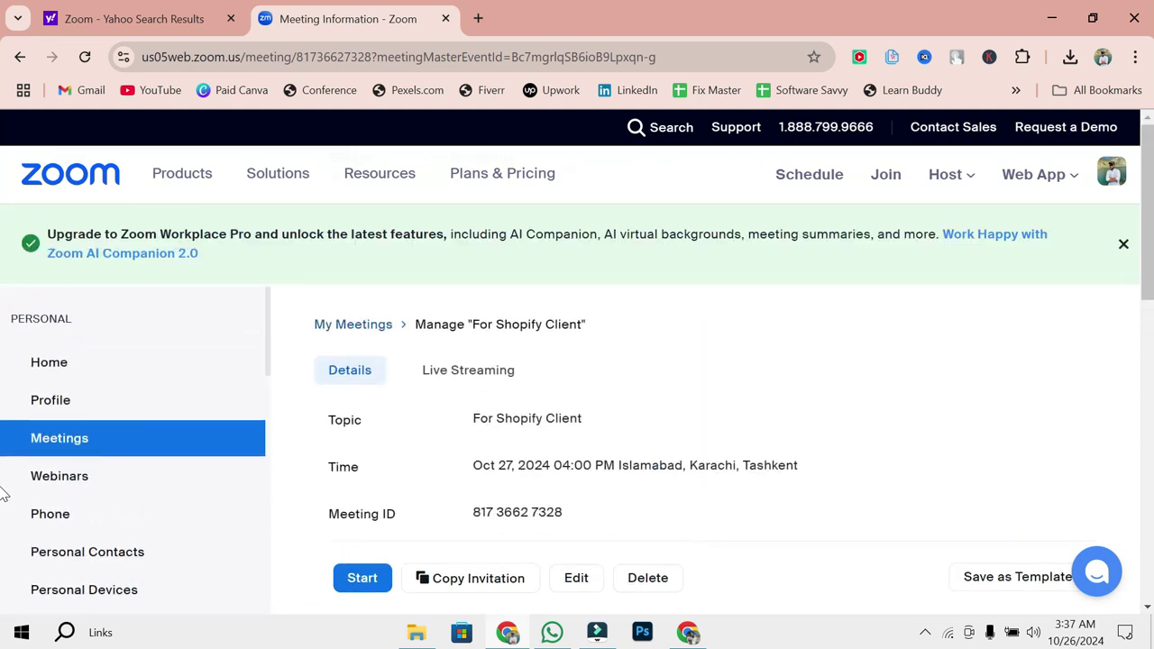
scroll(3, 493, "down", 3)
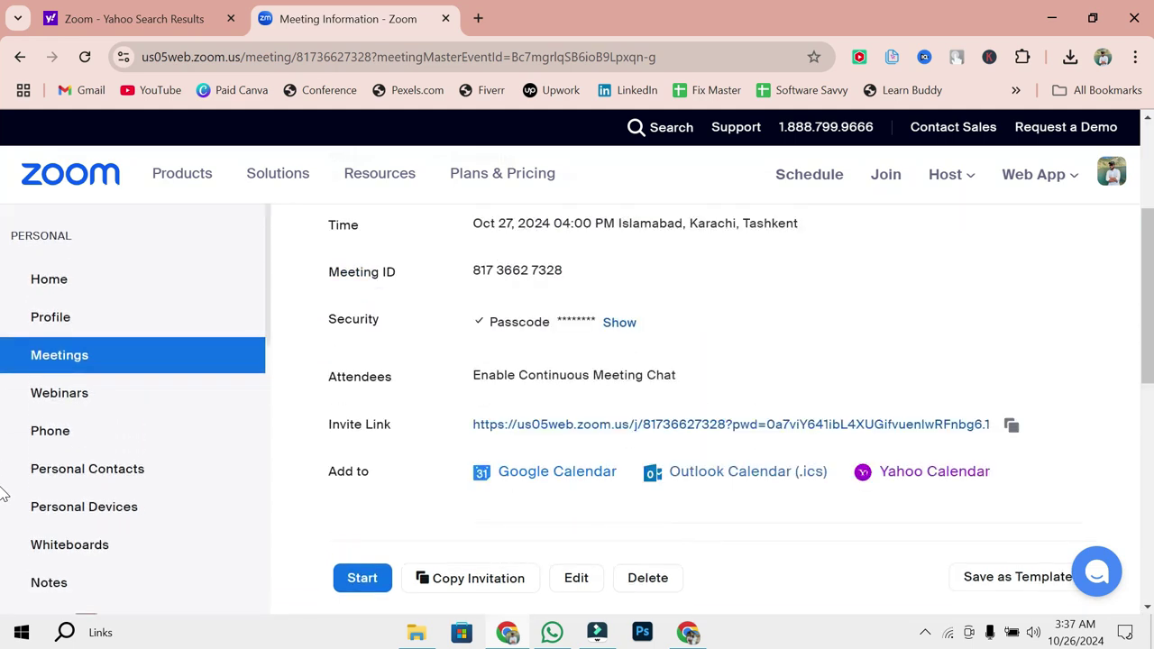
scroll(3, 493, "up", 2)
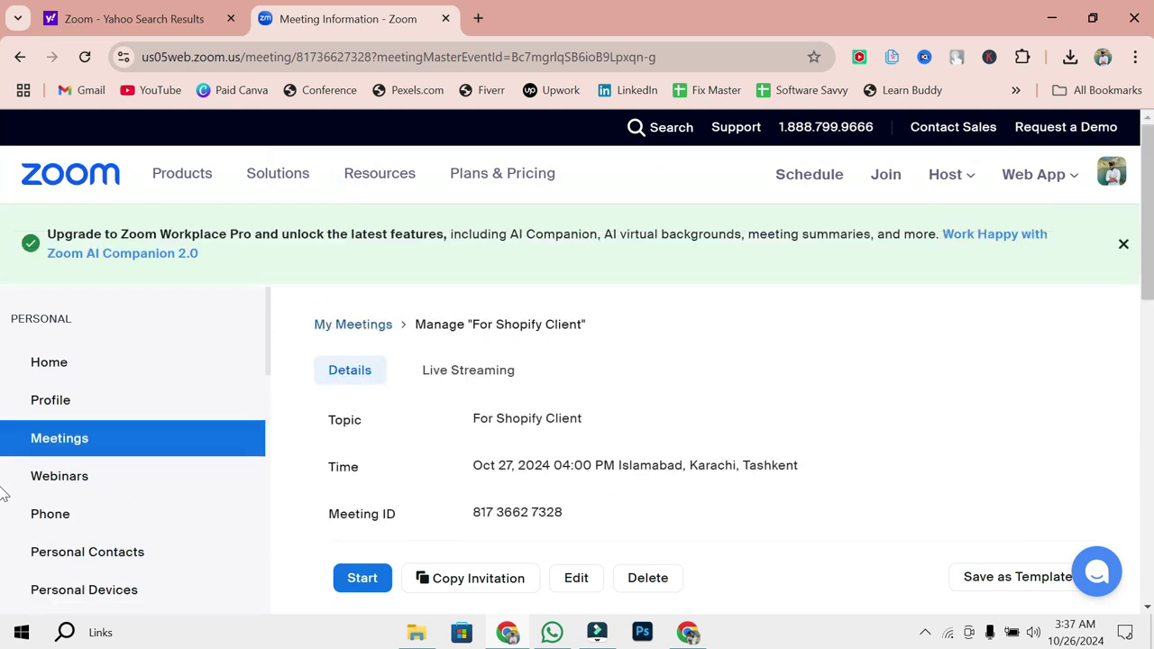
scroll(2, 493, "down", 4)
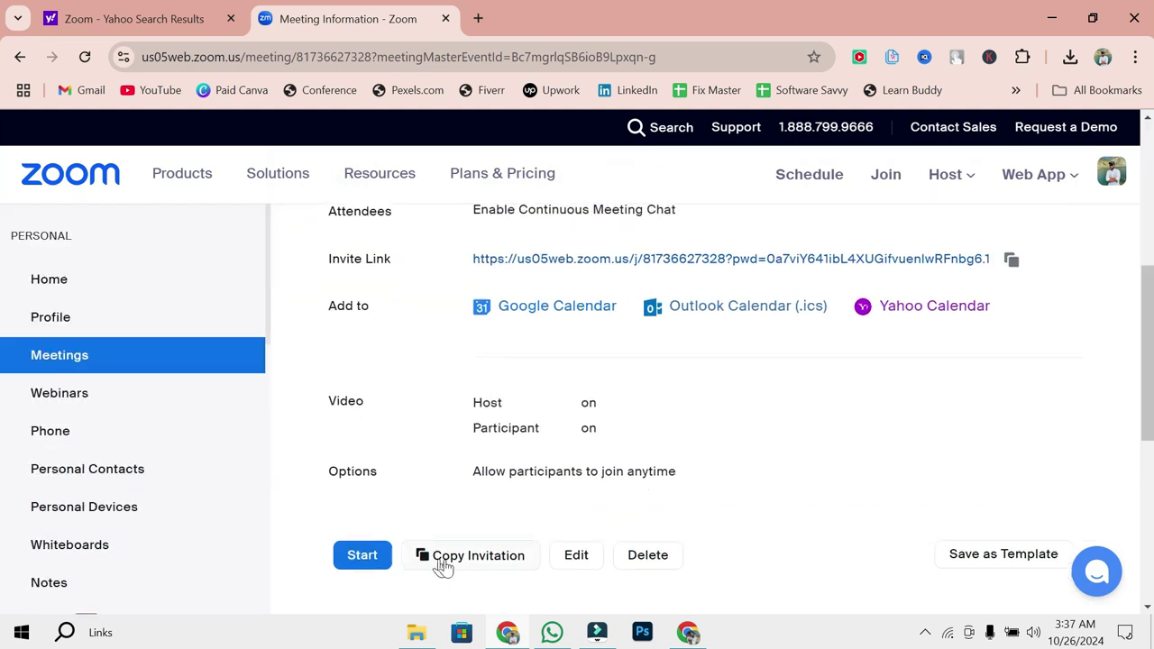
left_click(494, 566)
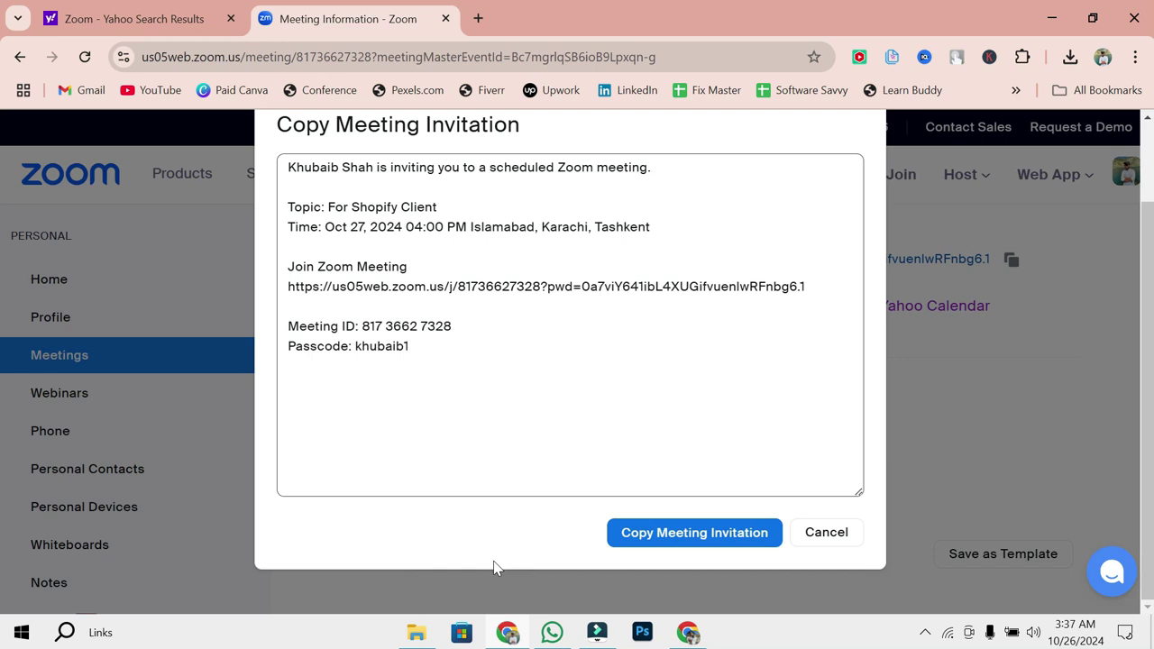
Copy the meeting invitation to the clipboard and bring WhatsApp to the front.
left_click(691, 533)
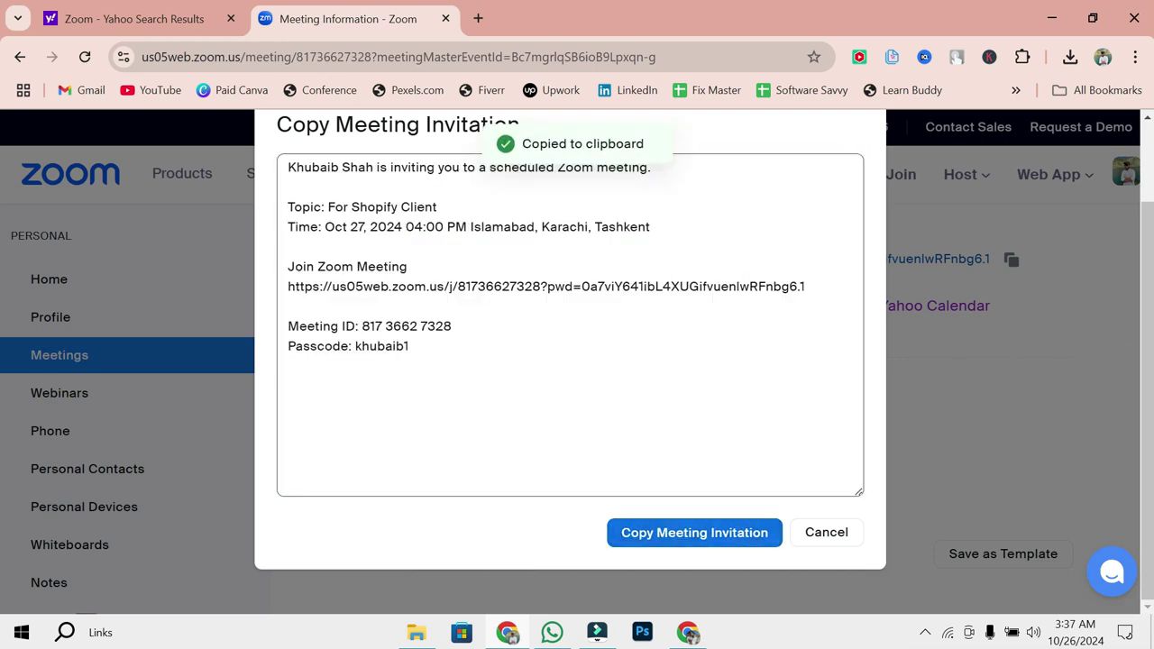
left_click(552, 633)
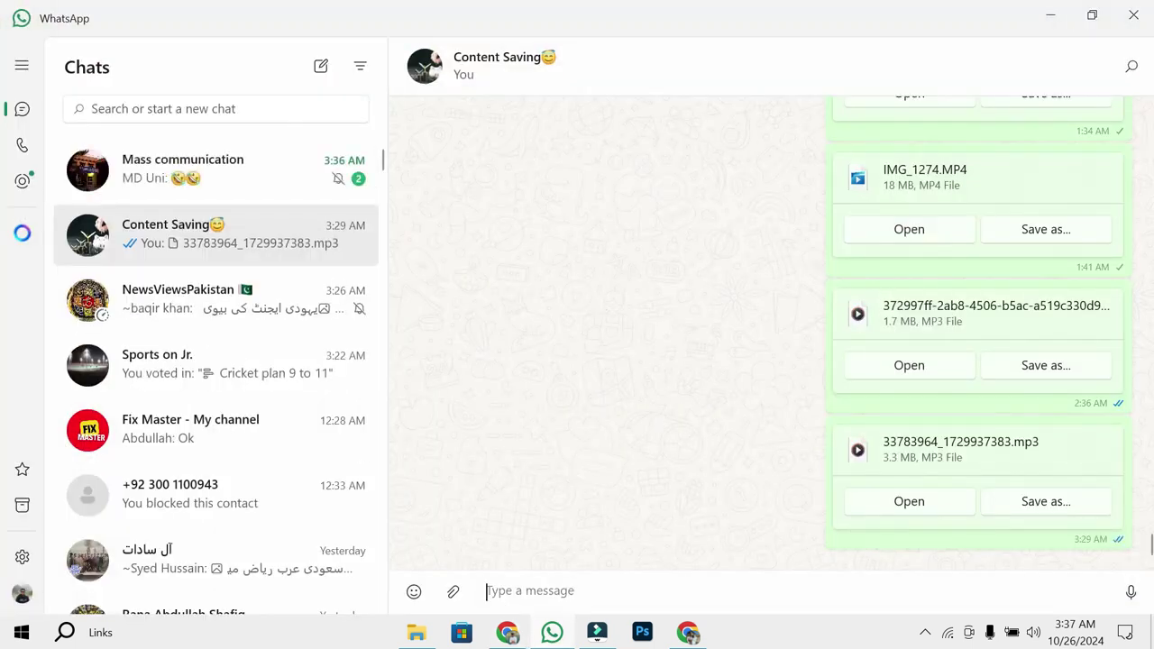
Paste the invitation into Content Saving, send it to 'long term client', and minimise WhatsApp.
key("ctrl+v")
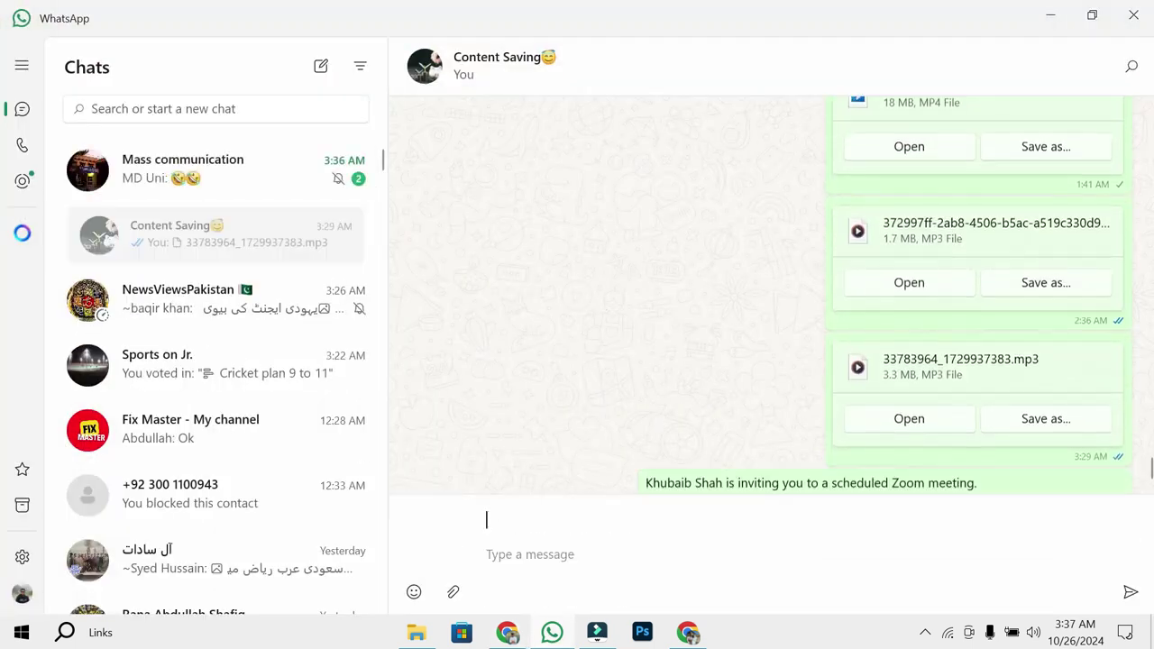
left_click(216, 109)
type("c")
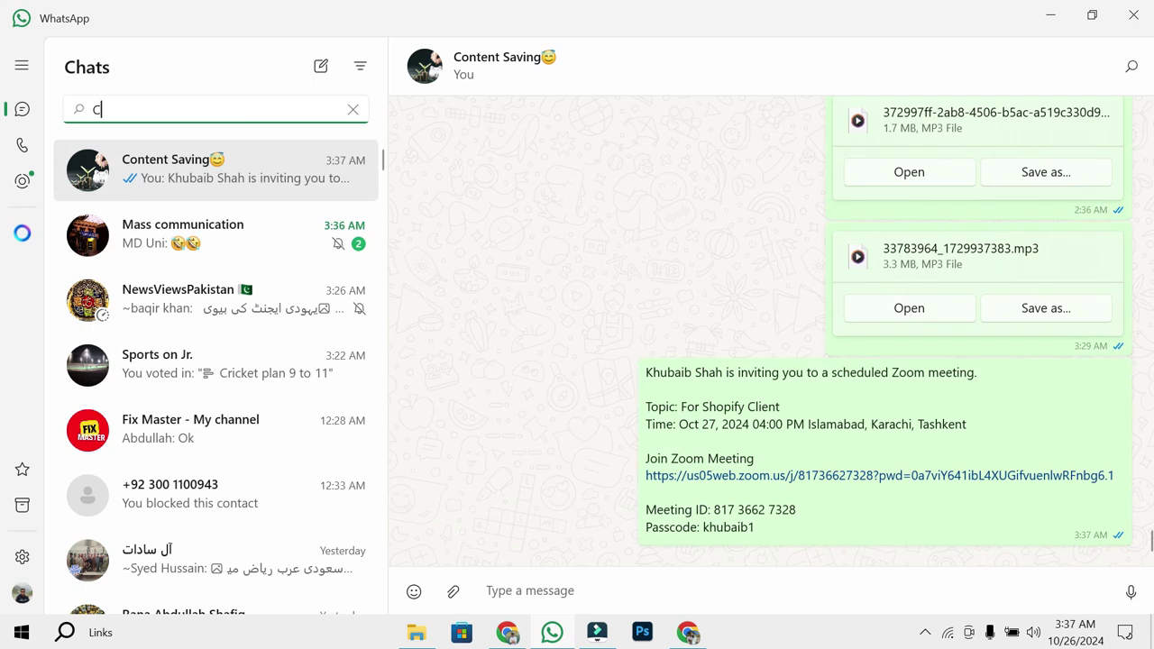
type("lie")
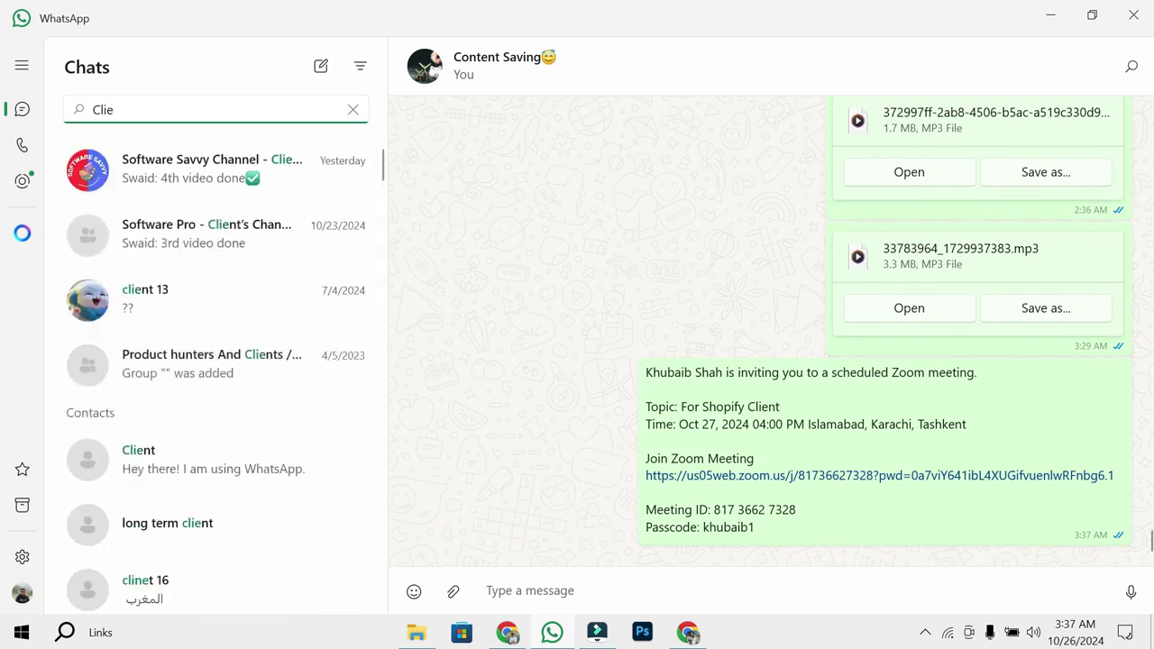
left_click(179, 474)
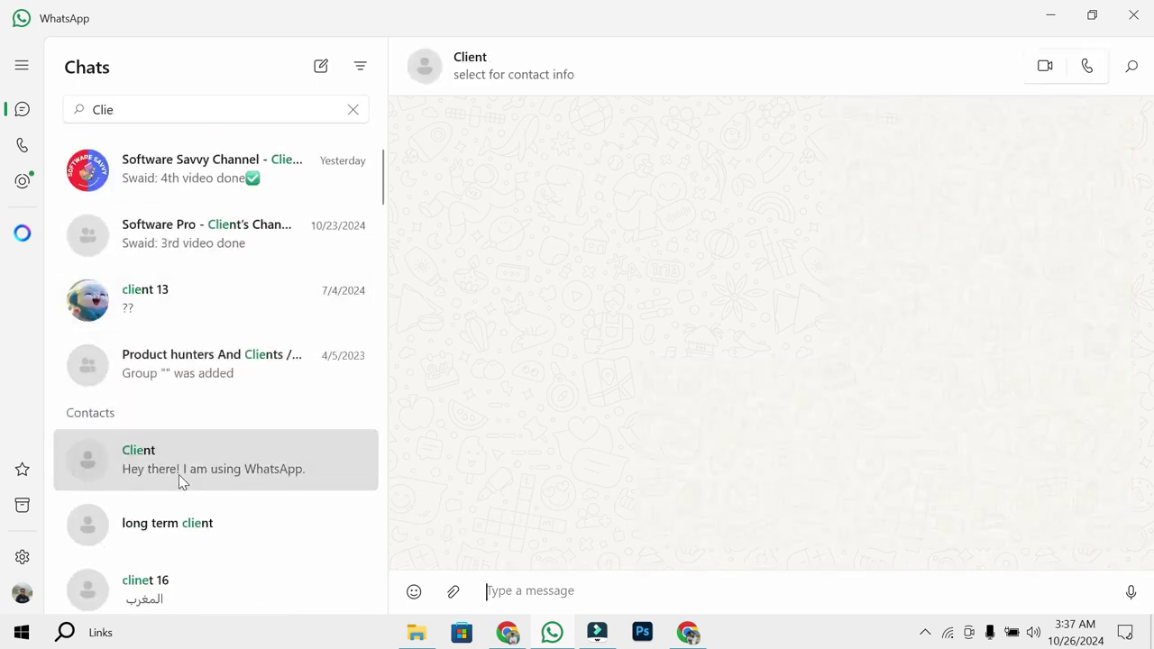
left_click(214, 535)
key("ctrl+v")
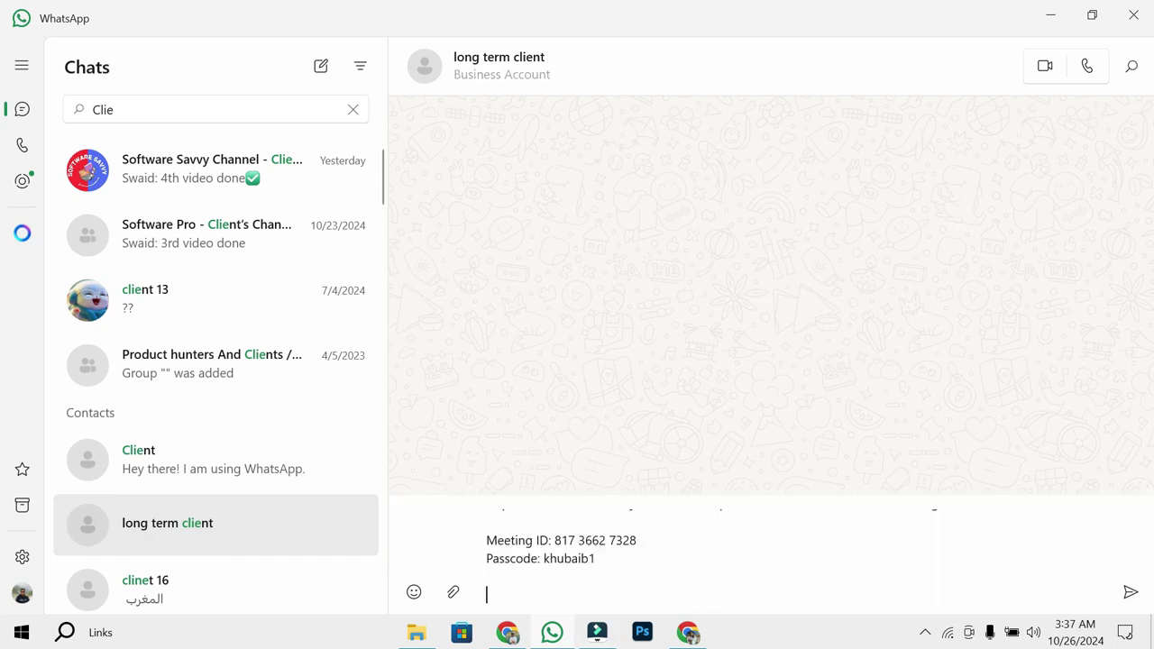
key("Return")
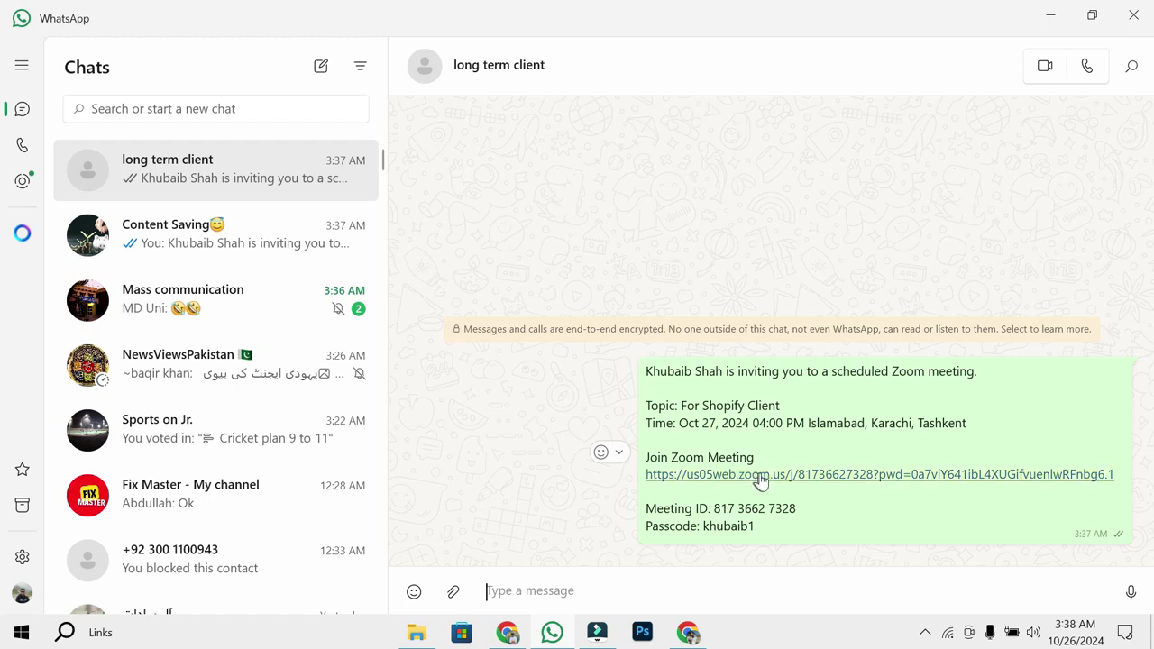
left_click(1051, 16)
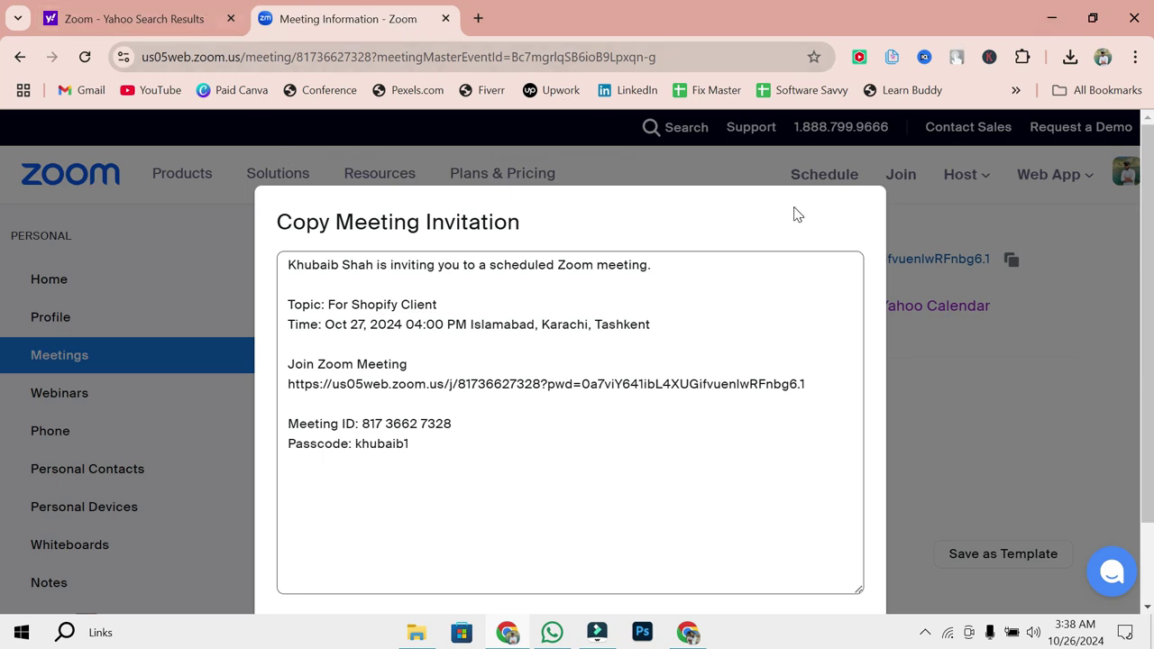
Close the meeting invitation text without copying it again.
scroll(986, 299, "down", 1)
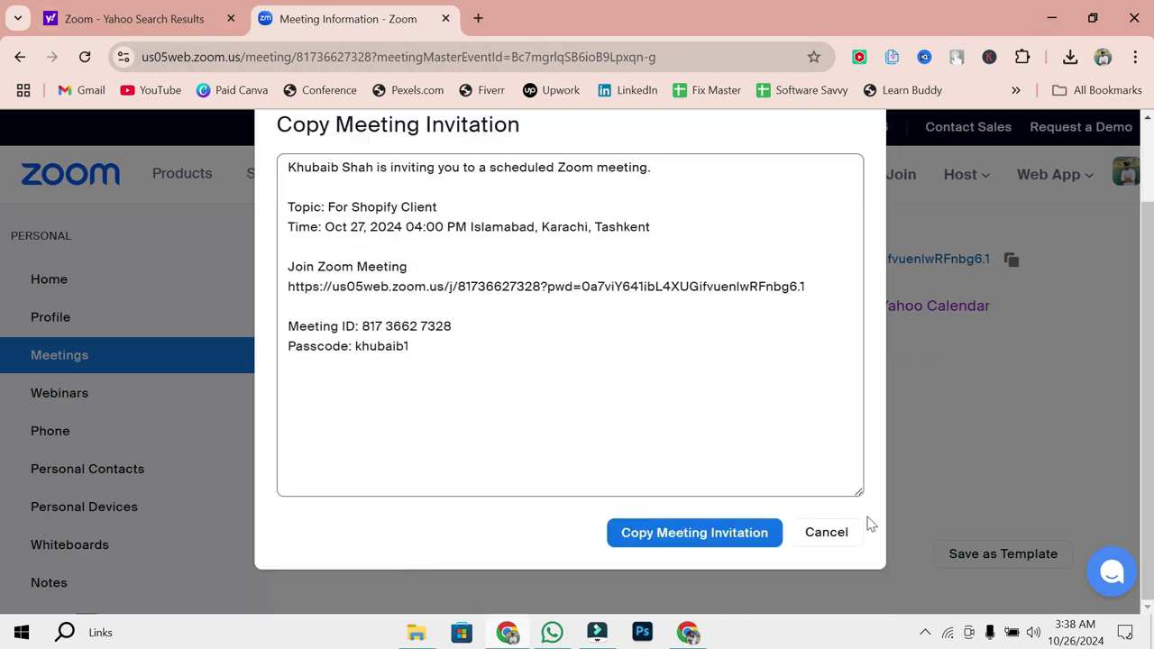
left_click(843, 534)
scroll(1082, 415, "up", 1)
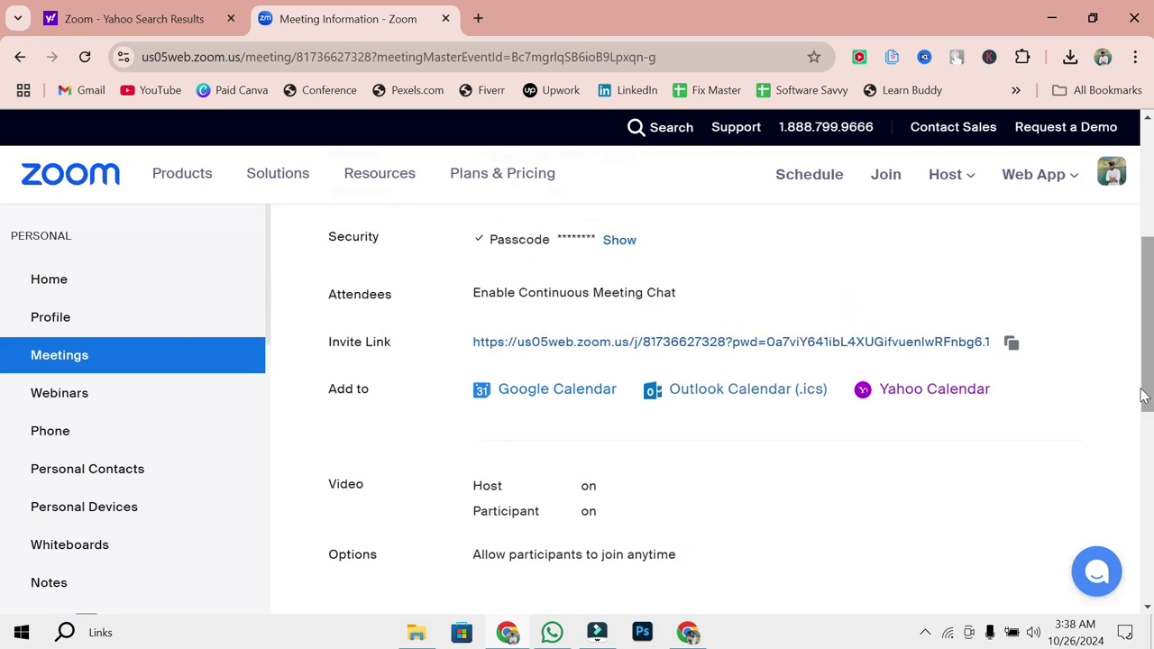
Start the scheduled meeting in a browser launch tab, declining to open the Zoom desktop app.
scroll(1085, 412, "down", 3)
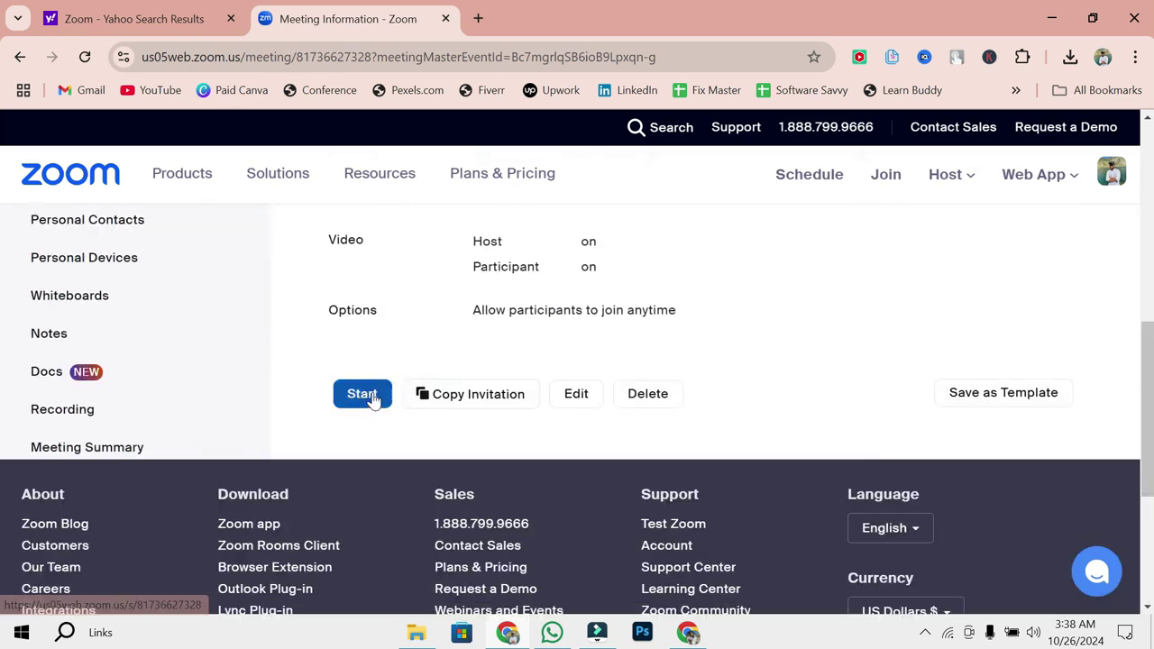
left_click(365, 397)
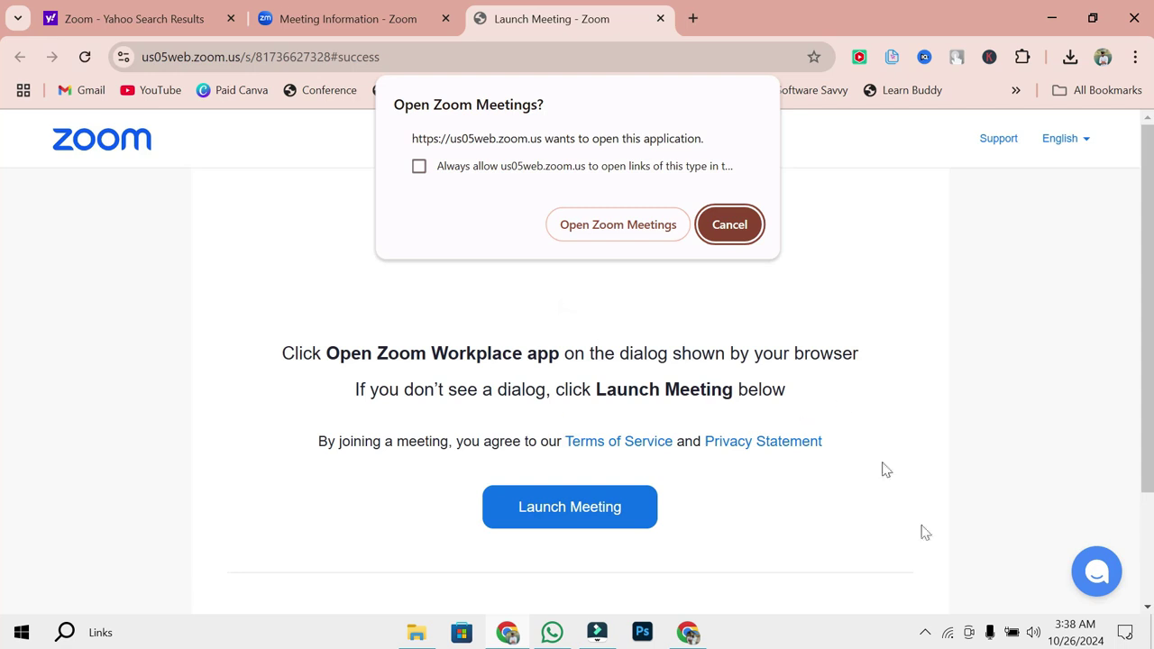
left_click(926, 635)
left_click(926, 635)
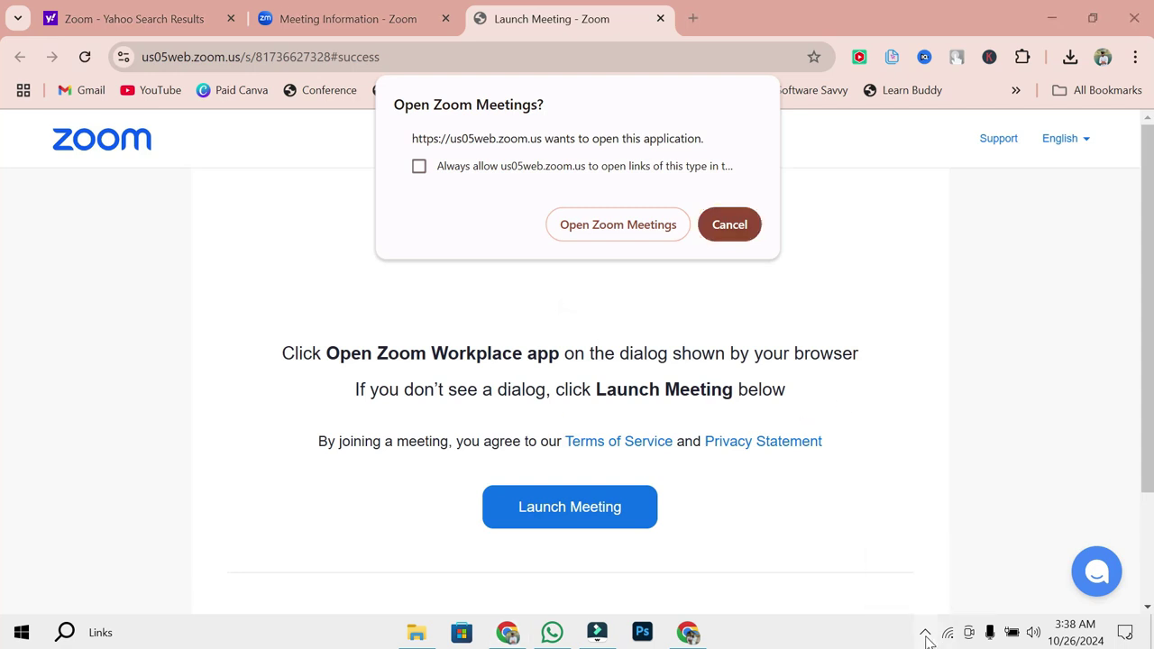
left_click(718, 229)
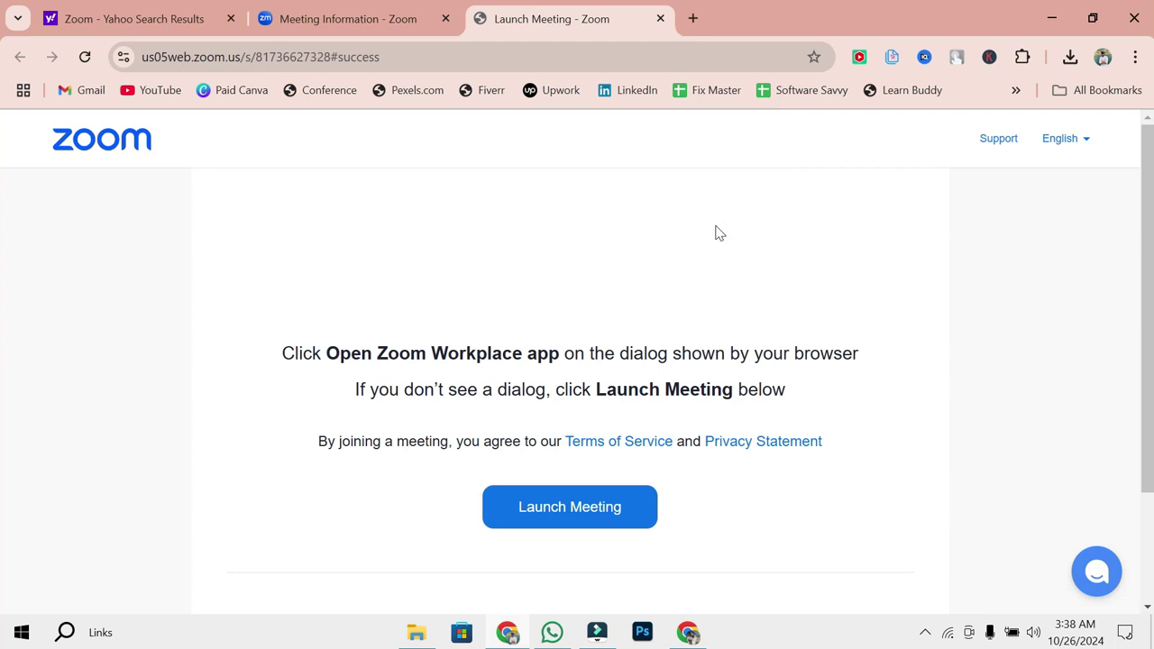
Minimise Chrome so the Windows desktop is visible.
left_click(1052, 20)
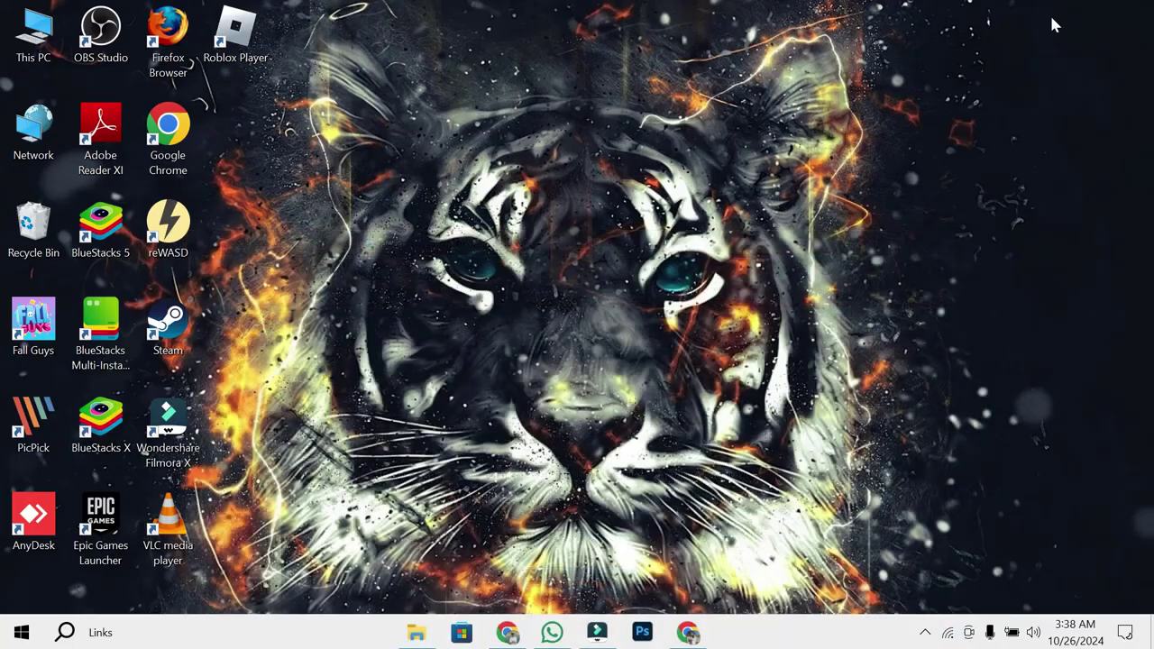